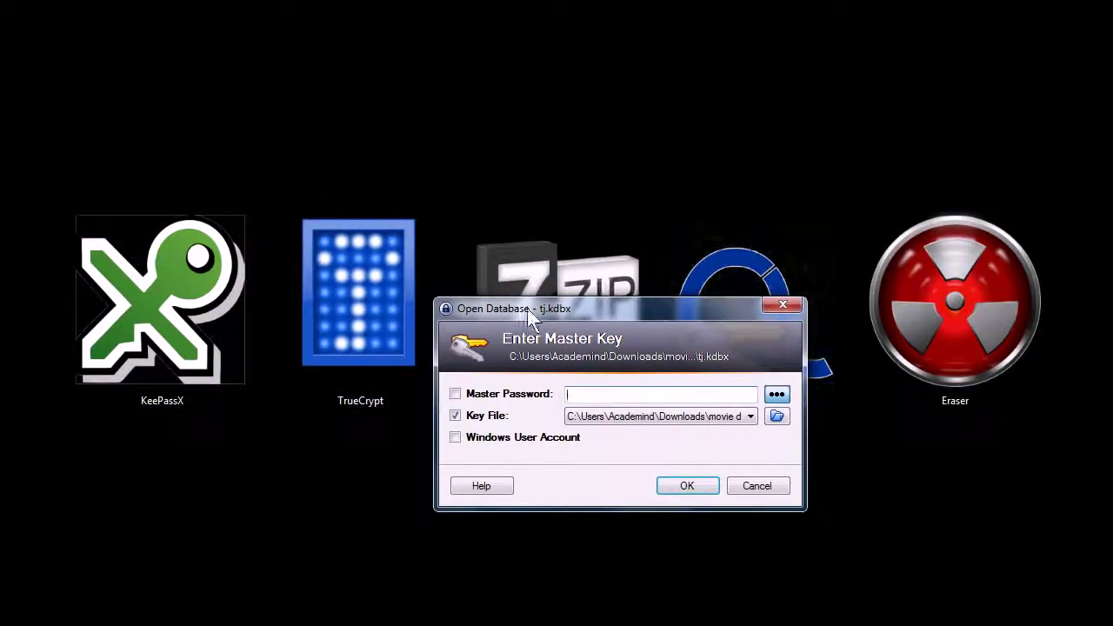
- Unlock the tj.kdbx database in KeePass by entering its master password
{"action": "left_click_drag", "start_coordinate": [539, 298], "coordinate": [422, 181]}
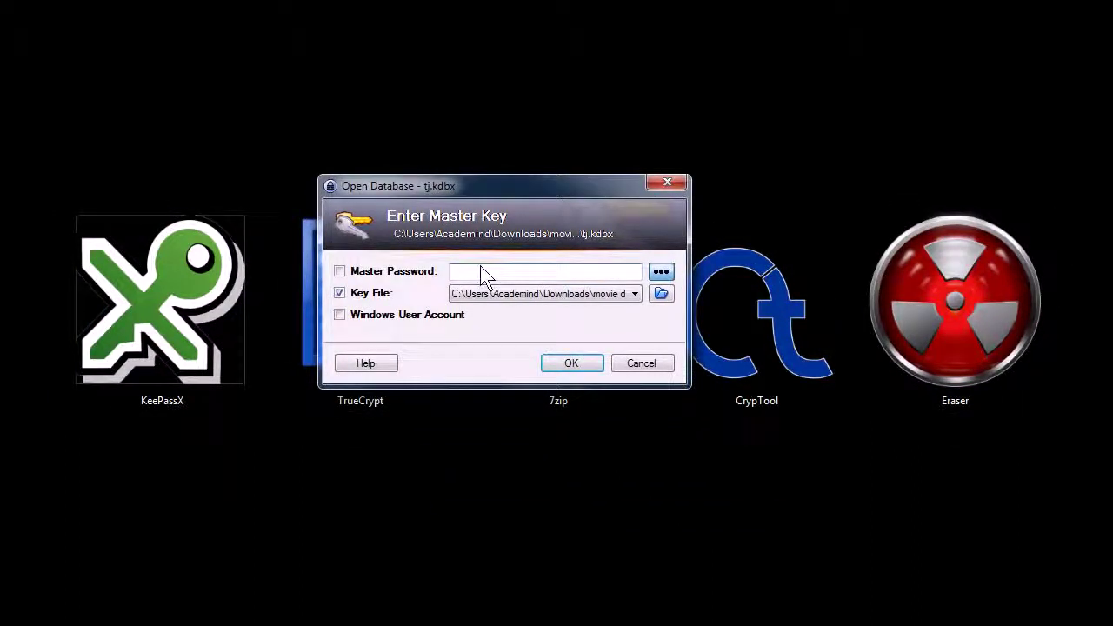
{"action": "left_click", "coordinate": [339, 270]}
{"action": "type", "text": "•••••••••"}
{"action": "key", "text": "Return"}
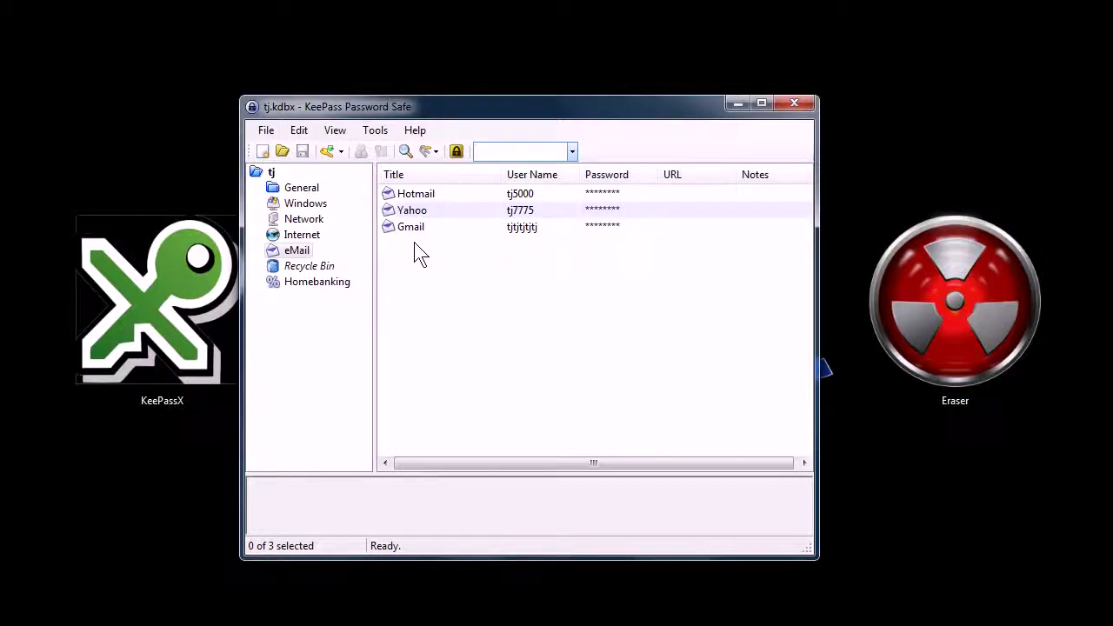
- Copy the Yahoo entry's password from KeePass and paste it into an empty Notepad document
{"action": "left_click", "coordinate": [396, 193]}
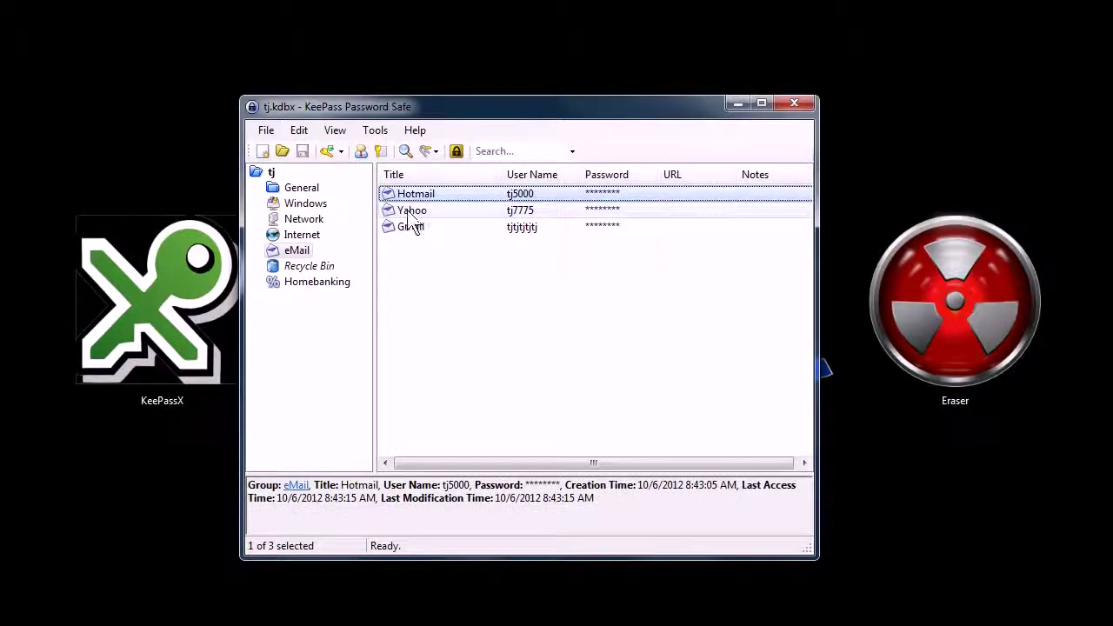
{"action": "left_click", "coordinate": [411, 213]}
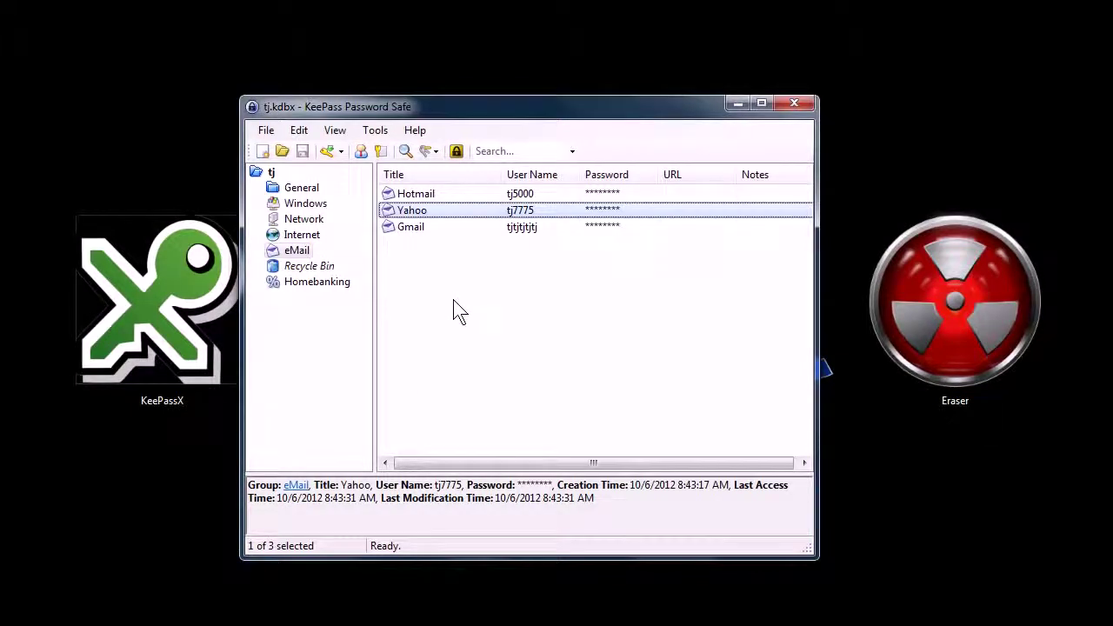
{"action": "left_click_drag", "start_coordinate": [416, 106], "coordinate": [462, 108]}
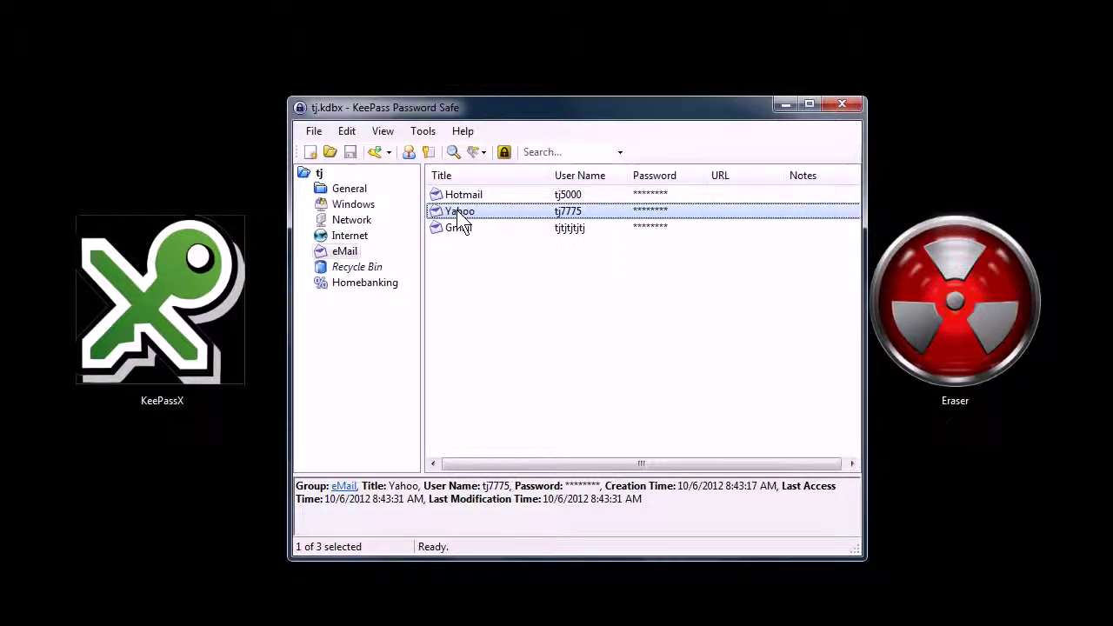
{"action": "left_click", "coordinate": [429, 155]}
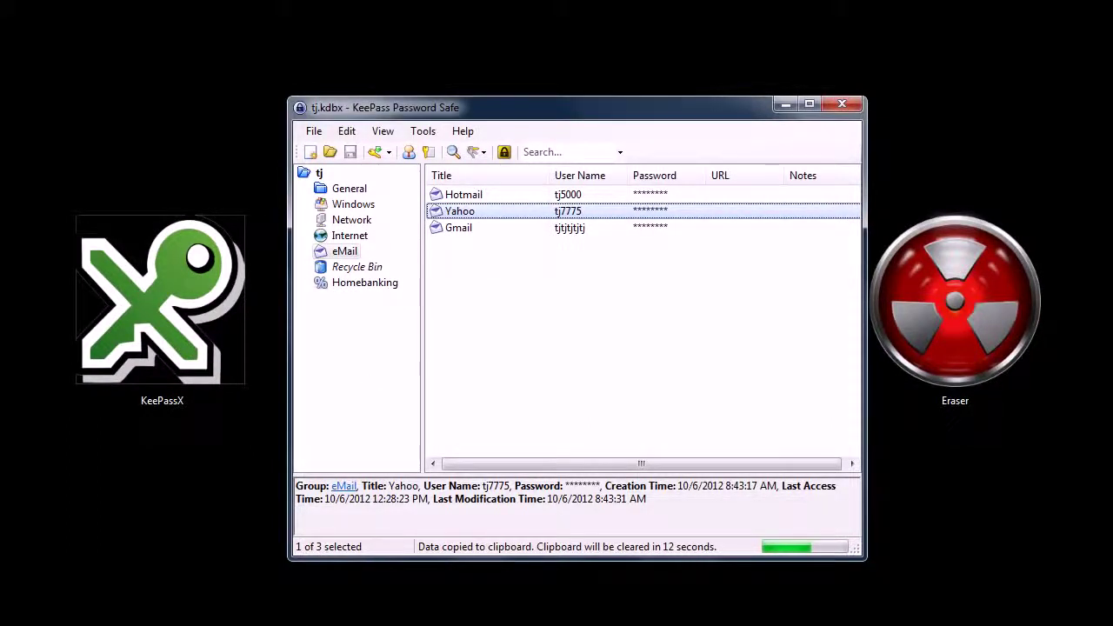
{"action": "key", "text": "ctrl+v"}
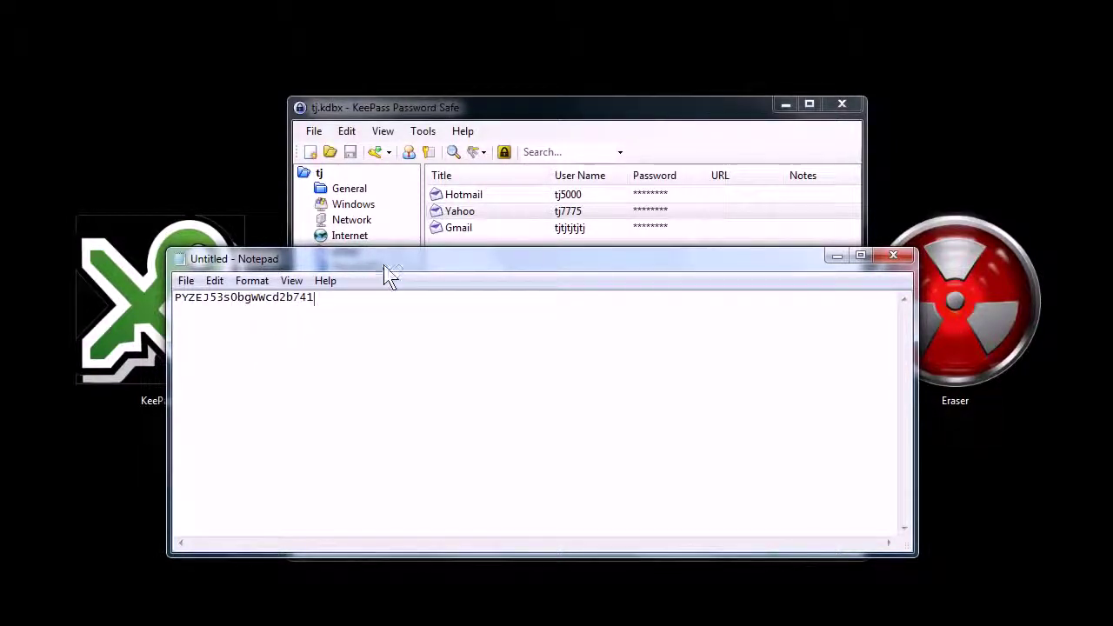
- Minimize the Notepad document and move the KeePass window up and left
{"action": "left_click_drag", "start_coordinate": [298, 258], "coordinate": [270, 224]}
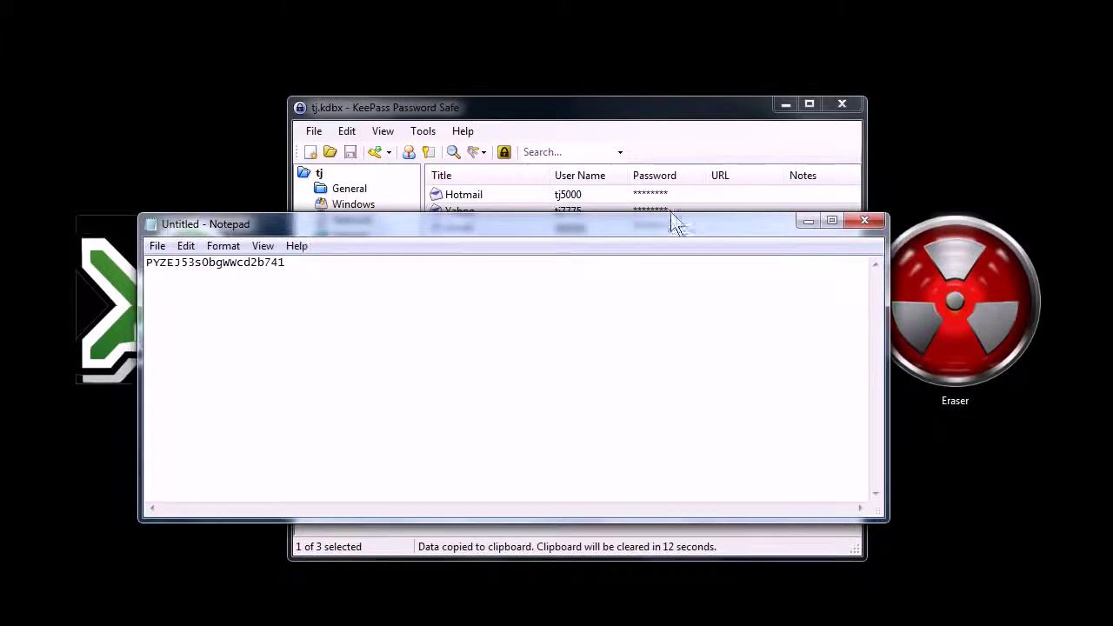
{"action": "left_click", "coordinate": [805, 222]}
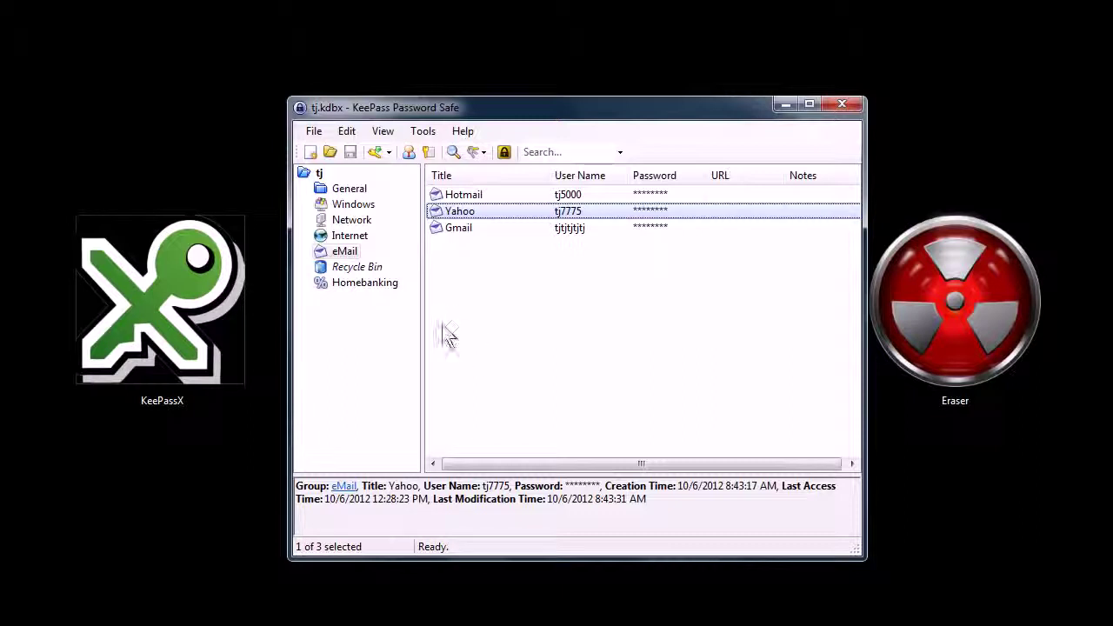
{"action": "left_click_drag", "start_coordinate": [417, 108], "coordinate": [375, 88]}
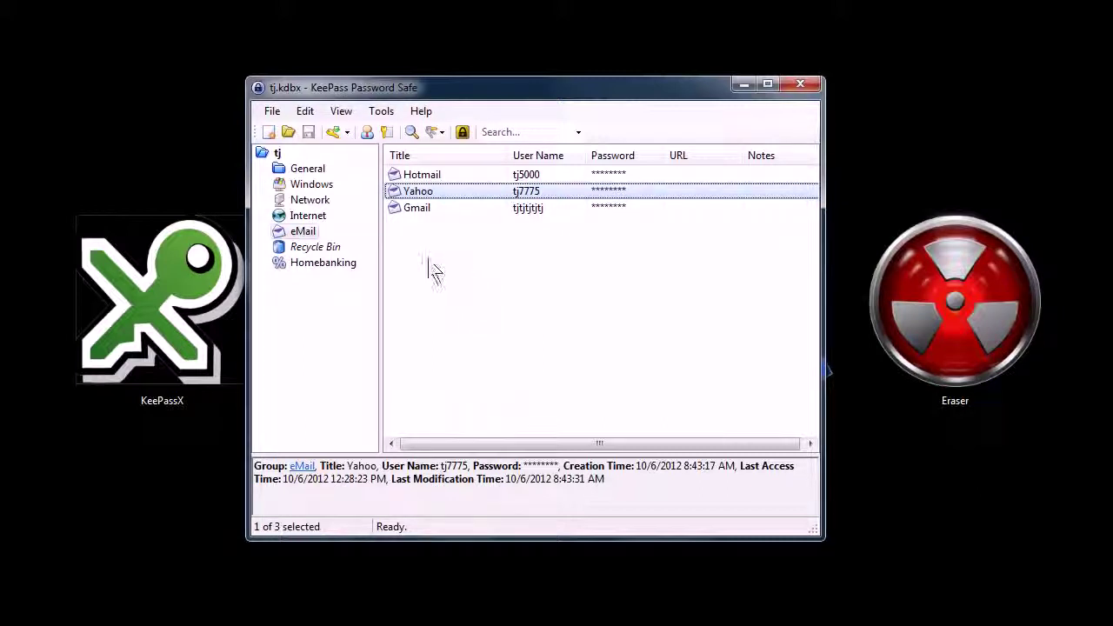
- Minimize KeePass to return to the desktop
{"action": "left_click", "coordinate": [741, 85]}
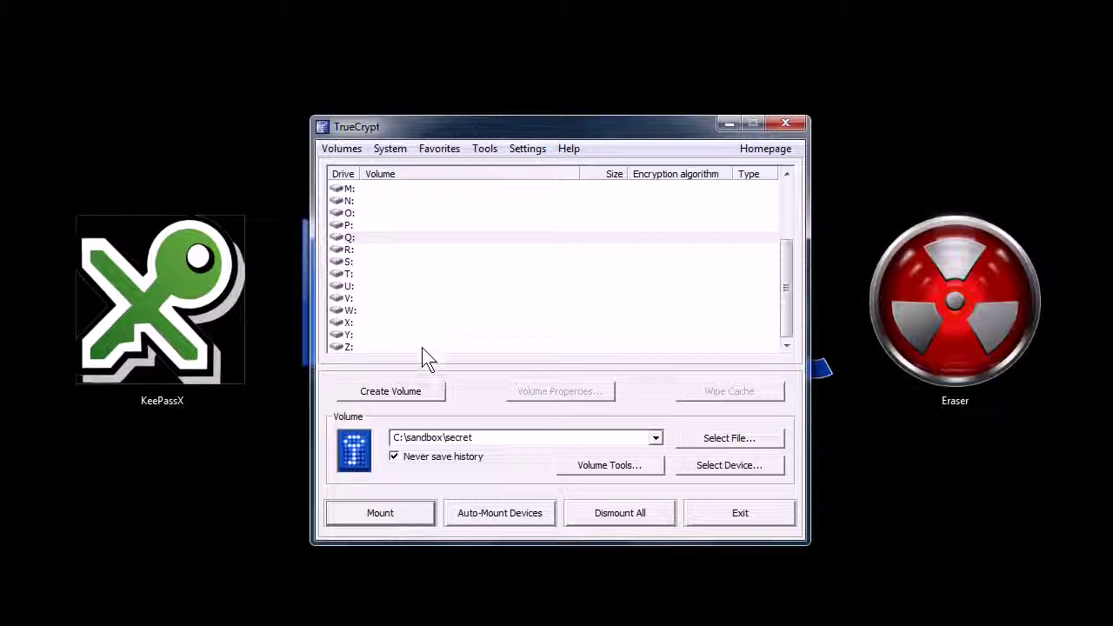
- Open the C:\sandbox folder in Windows Explorer
{"action": "left_click", "coordinate": [417, 513]}
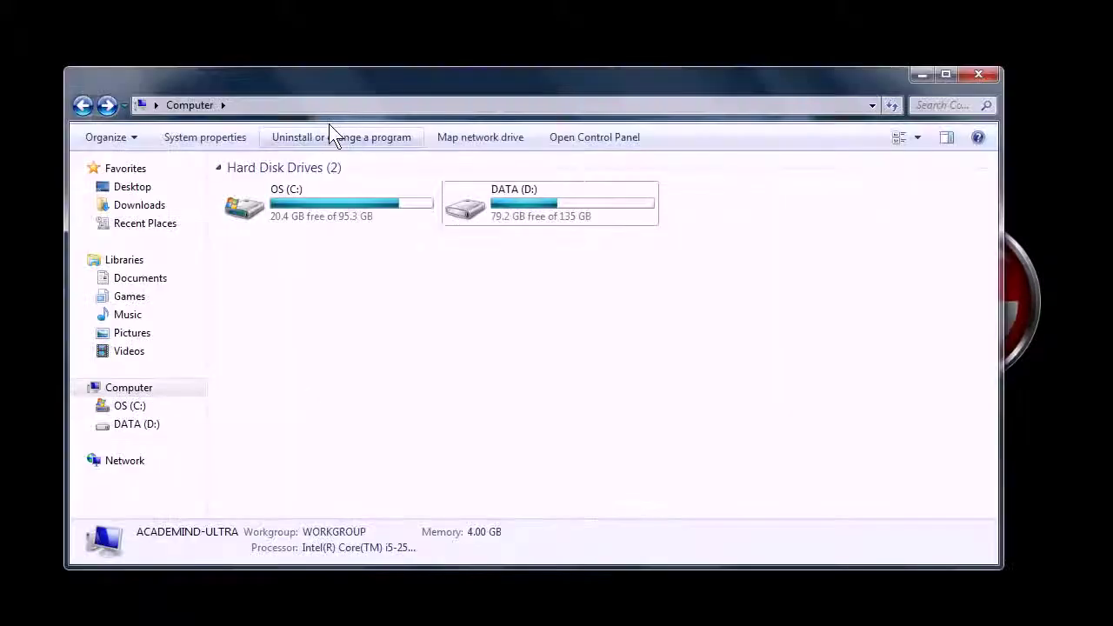
{"action": "left_click", "coordinate": [128, 406]}
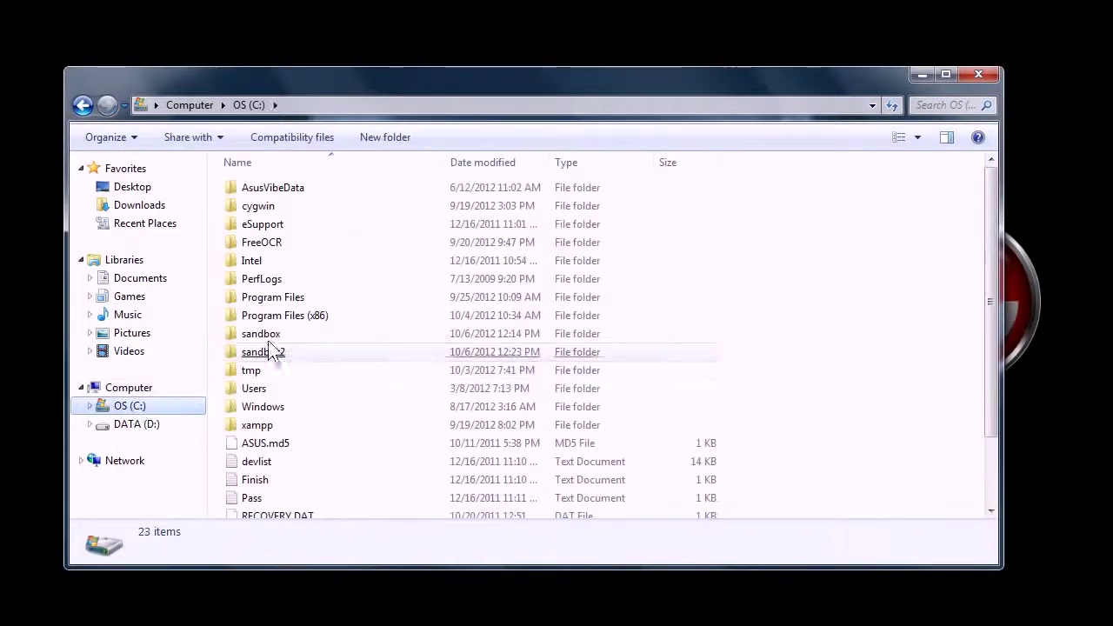
{"action": "double_click", "coordinate": [262, 331]}
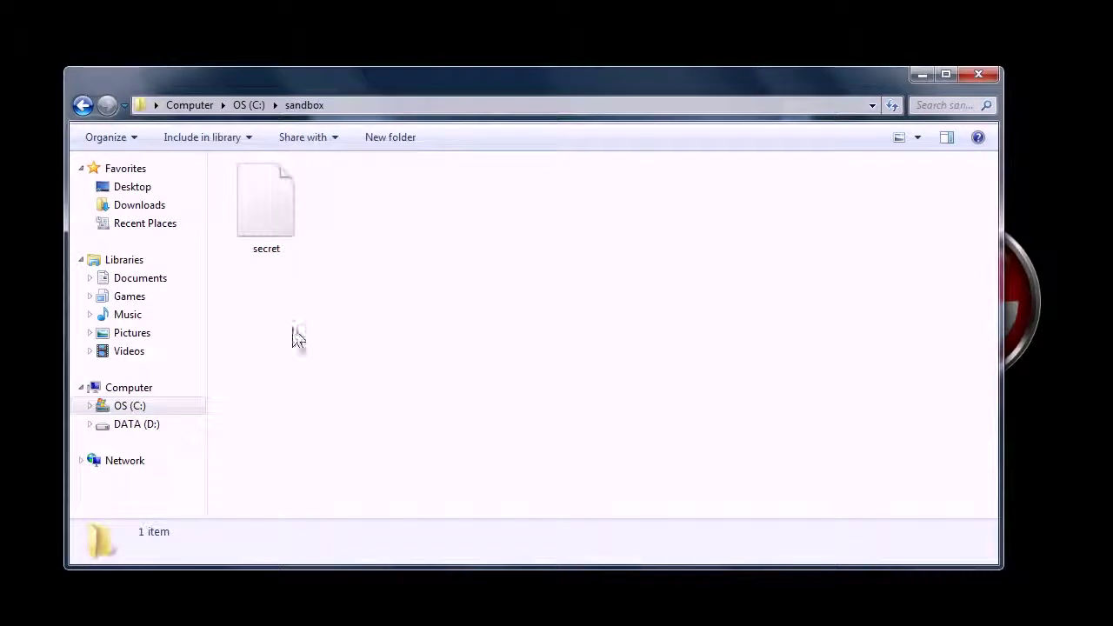
- View the secret file's scrambled contents in Notepad++, then minimize Notepad++
{"action": "left_click", "coordinate": [268, 223]}
{"action": "right_click", "coordinate": [267, 222]}
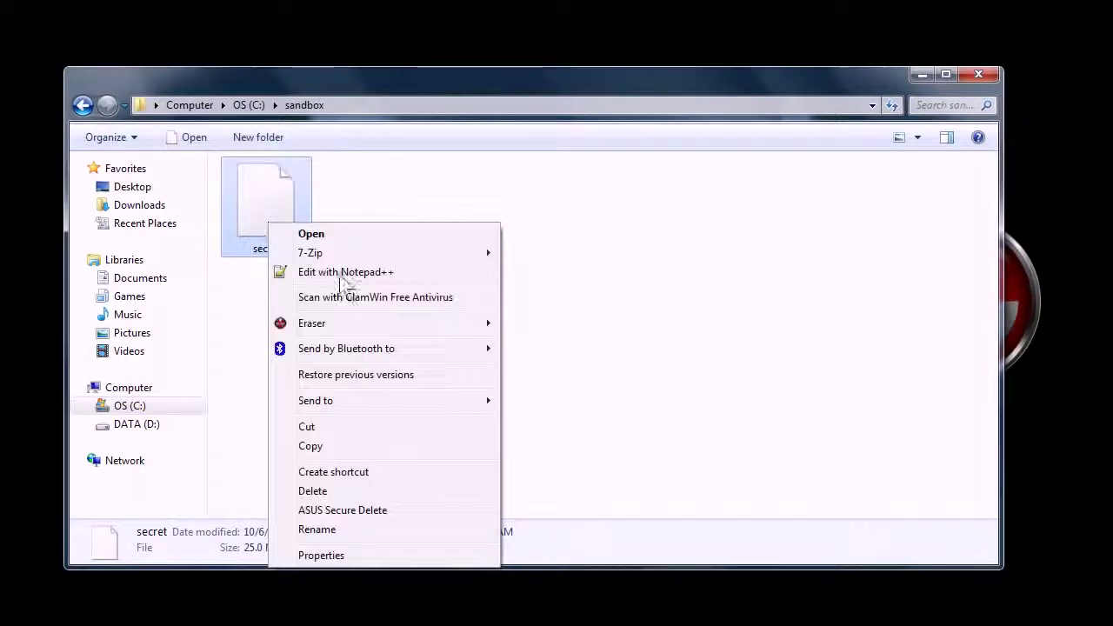
{"action": "mouse_move", "coordinate": [320, 255]}
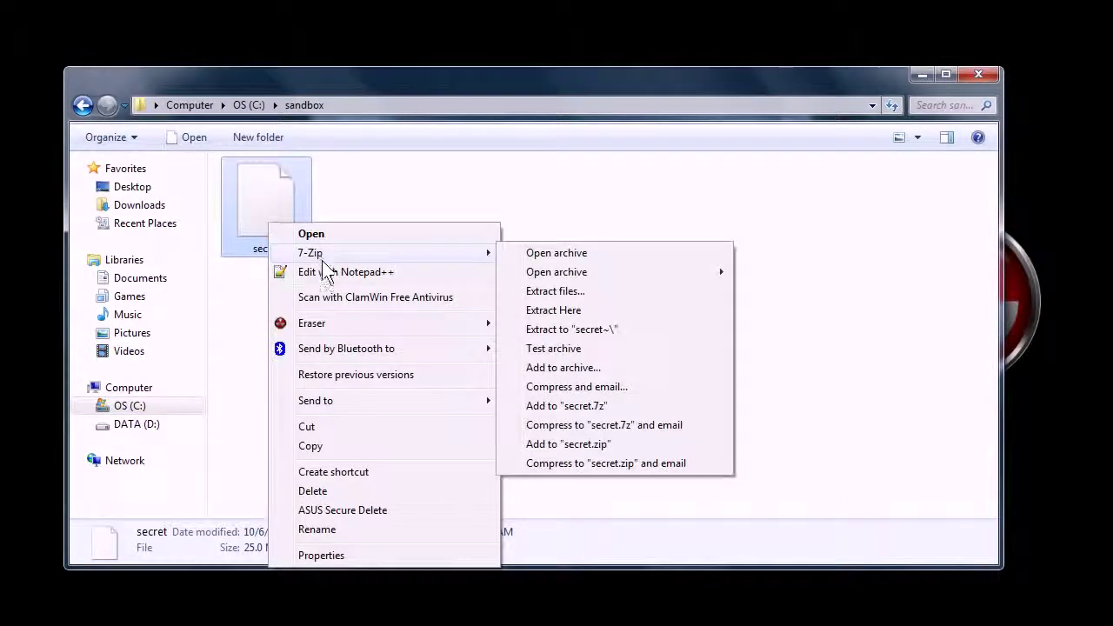
{"action": "left_click", "coordinate": [447, 271]}
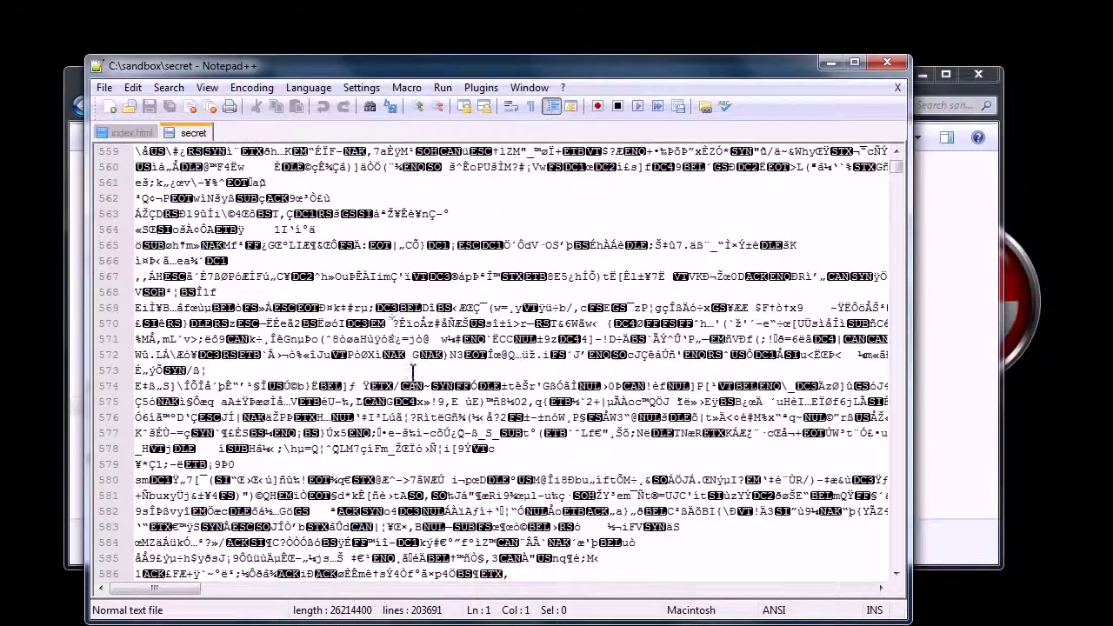
{"action": "left_click", "coordinate": [825, 60]}
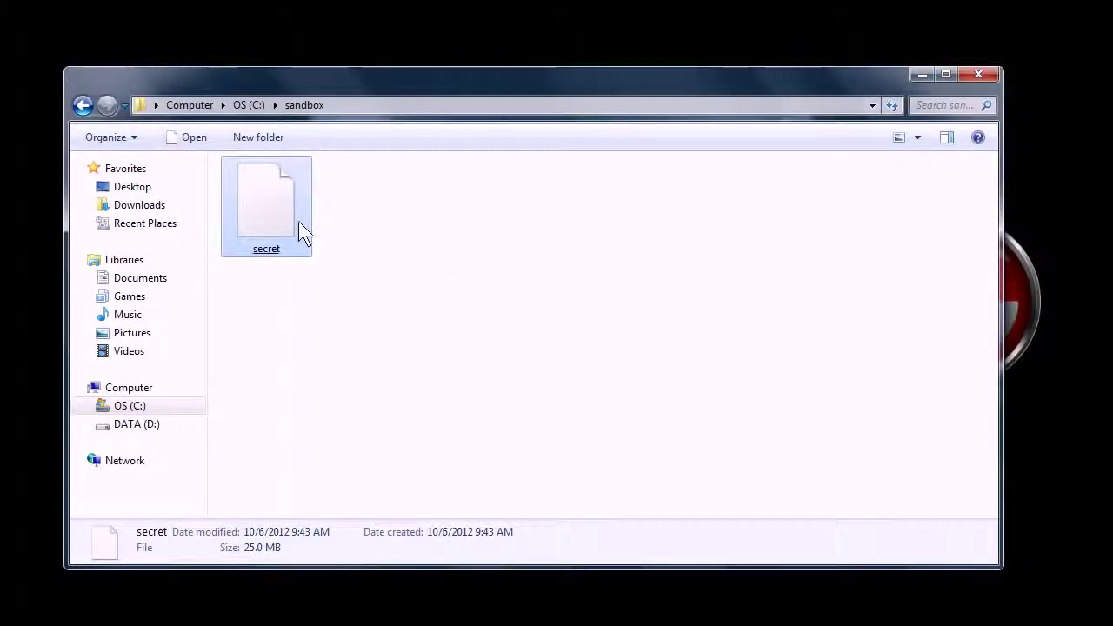
- Mount C:\sandbox\secret as drive S: in TrueCrypt using the volume password
{"action": "left_click", "coordinate": [922, 74]}
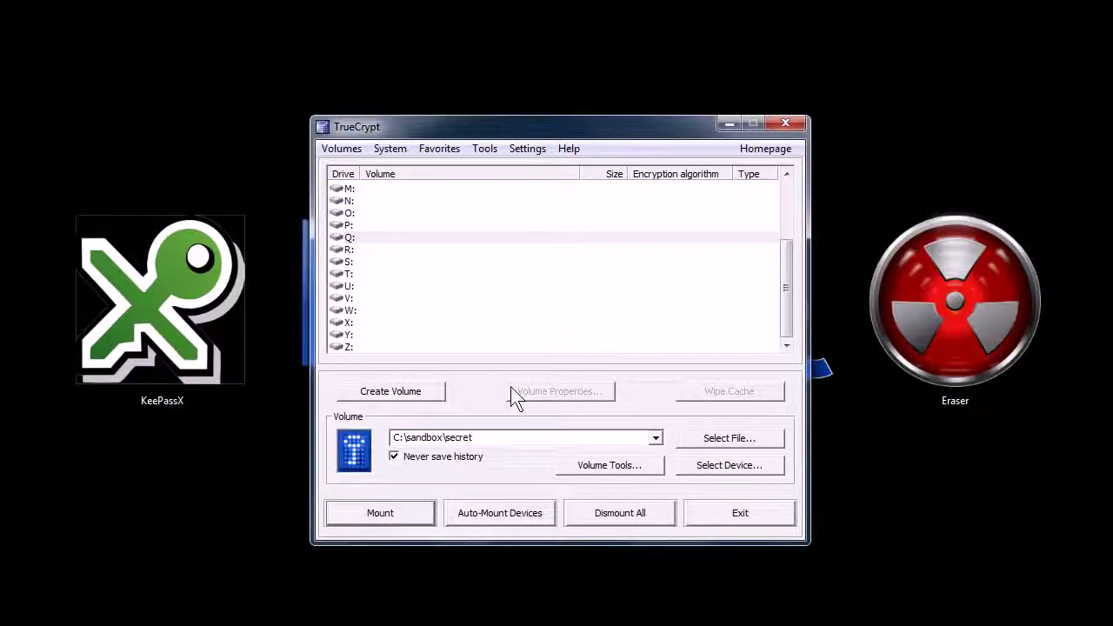
{"action": "double_click", "coordinate": [456, 437]}
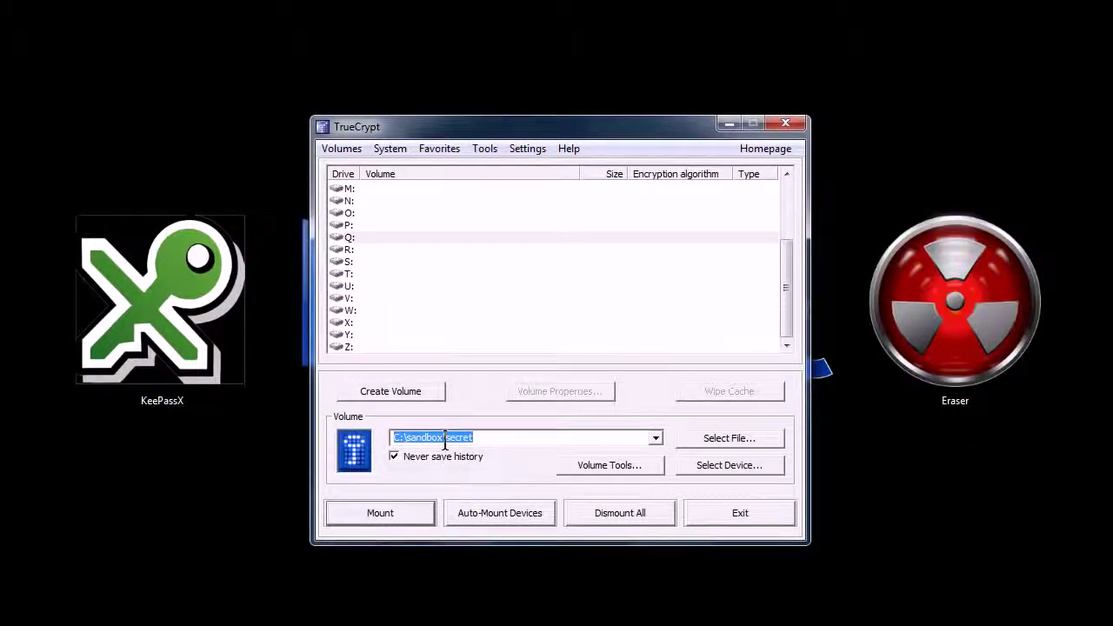
{"action": "left_click", "coordinate": [350, 262]}
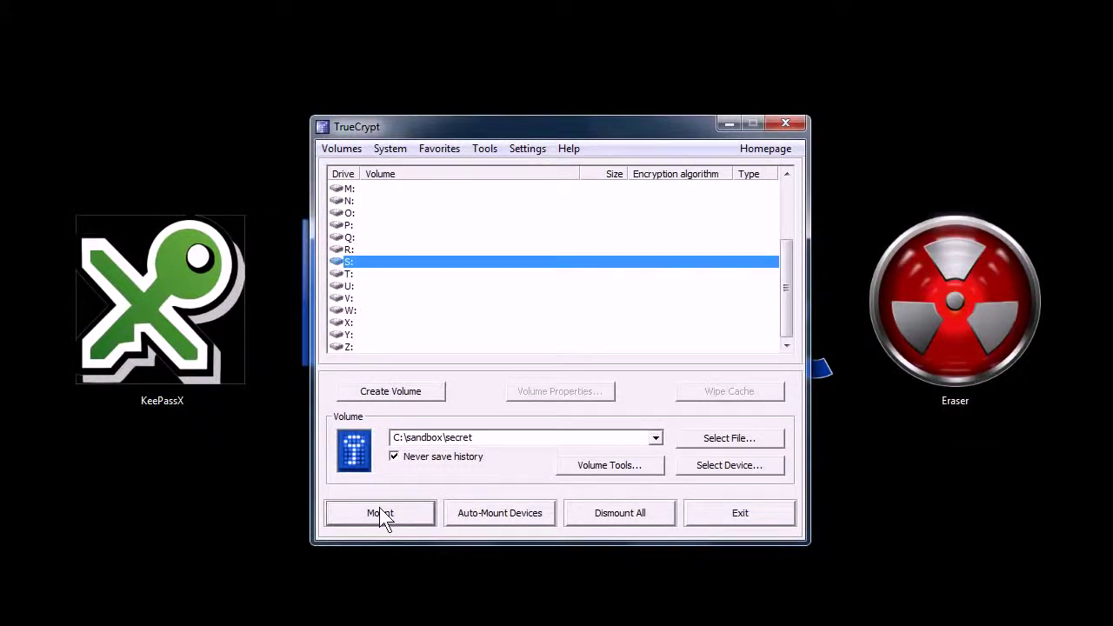
{"action": "left_click", "coordinate": [379, 513]}
{"action": "type", "text": "*"}
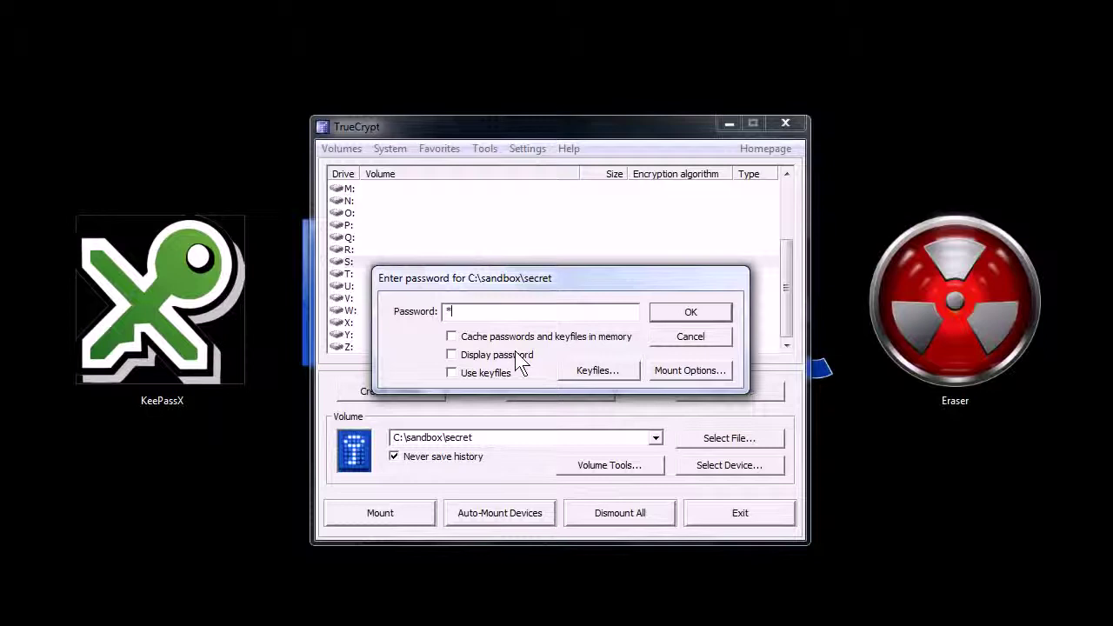
{"action": "type", "text": "******"}
{"action": "left_click", "coordinate": [658, 313]}
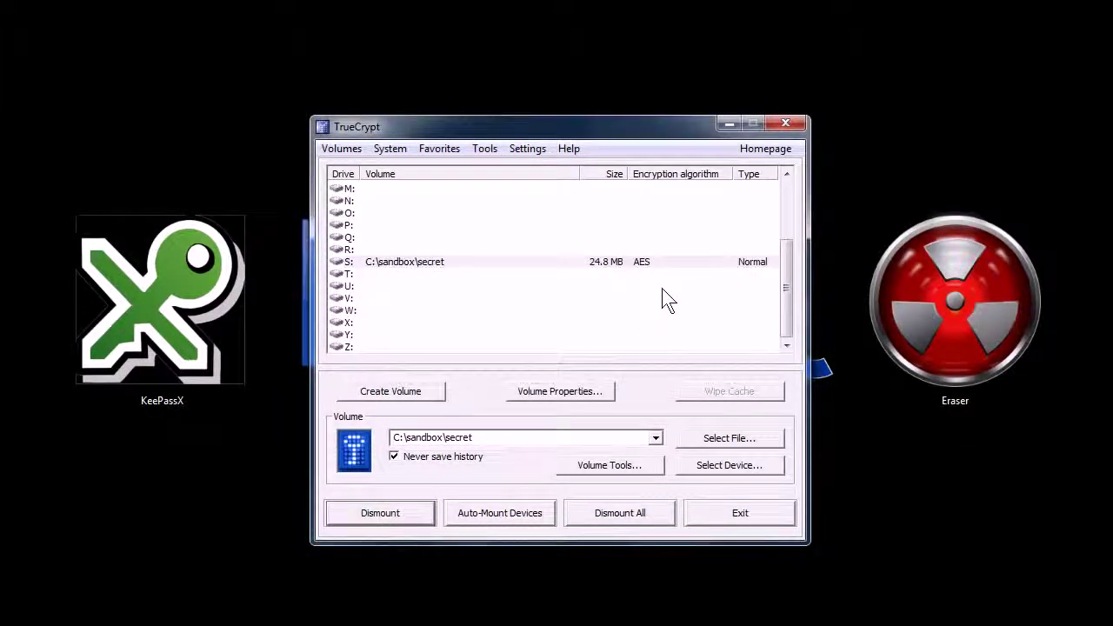
- Open the mounted drive S: in Windows Explorer
{"action": "left_click", "coordinate": [728, 126]}
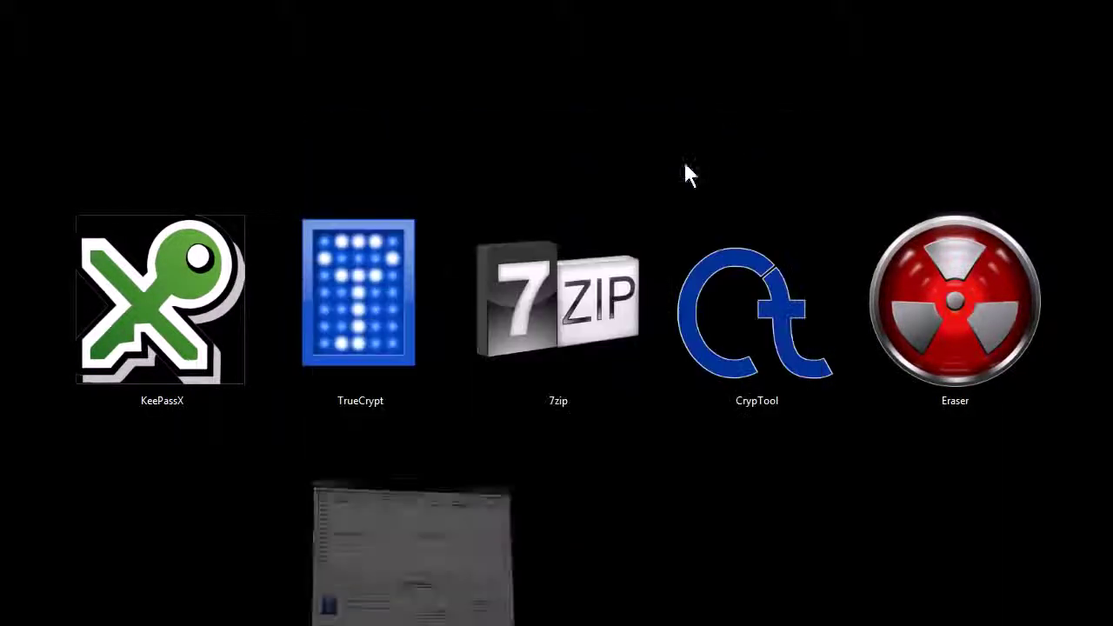
{"action": "key", "text": "alt+Tab"}
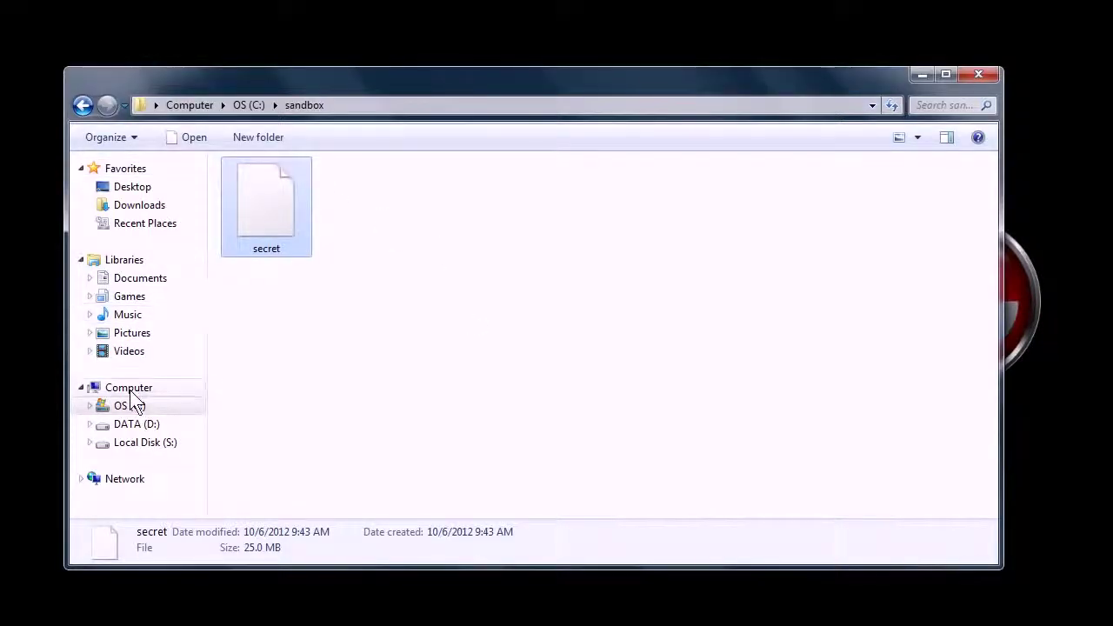
{"action": "left_click", "coordinate": [129, 387]}
{"action": "double_click", "coordinate": [784, 211]}
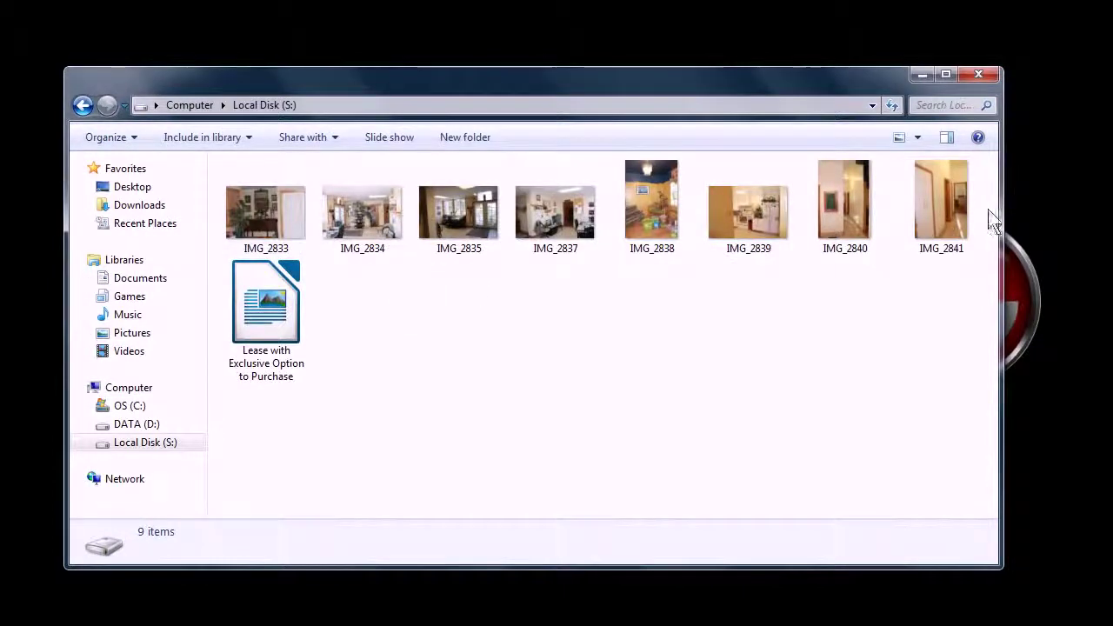
- Browse the photos from IMG_2833 to IMG_2839 in the photo viewer, then close it
{"action": "double_click", "coordinate": [294, 214]}
{"action": "key", "text": "Right"}
{"action": "key", "text": "Right"}
{"action": "key", "text": "Right"}
{"action": "key", "text": "Right"}
{"action": "key", "text": "Right"}
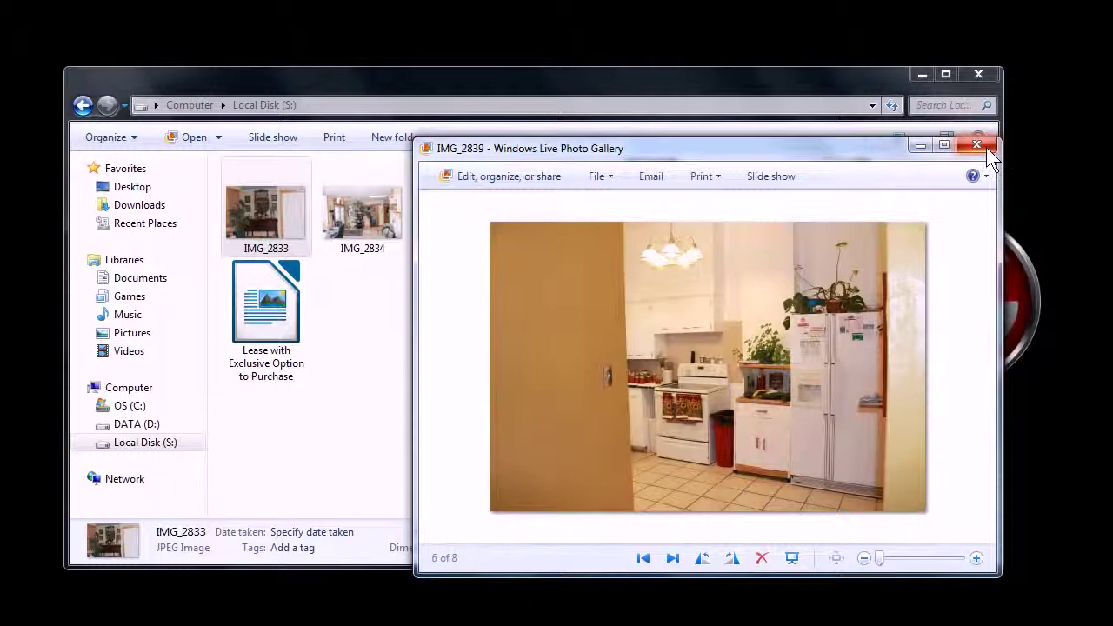
{"action": "left_click", "coordinate": [980, 146]}
- Select and deselect the Lease document, then close the Local Disk (S:) window
{"action": "left_click", "coordinate": [285, 368]}
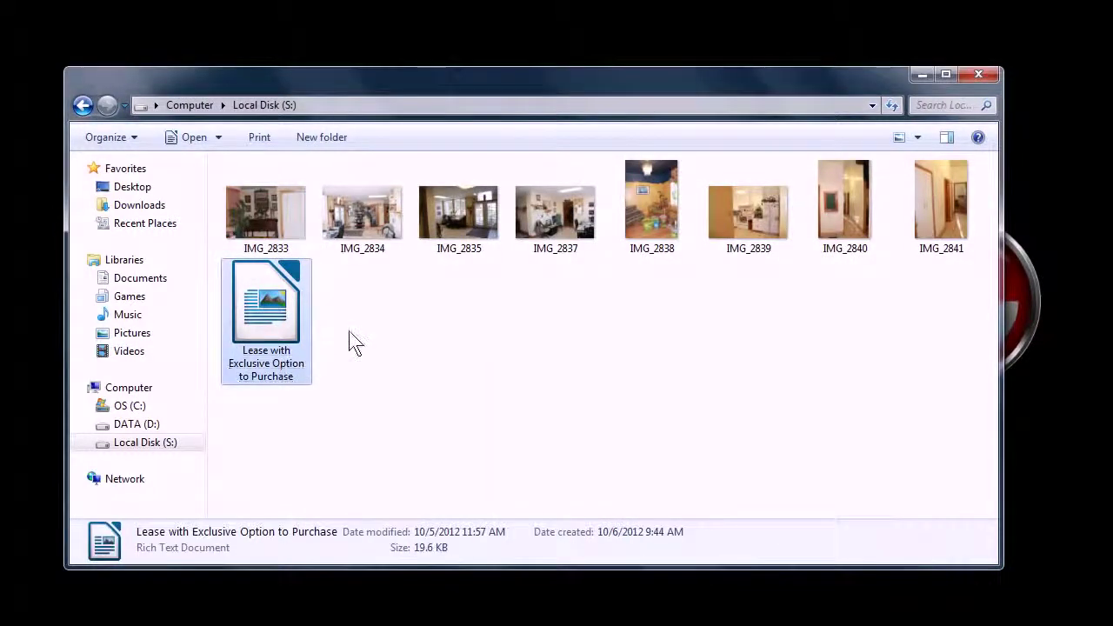
{"action": "left_click", "coordinate": [367, 317]}
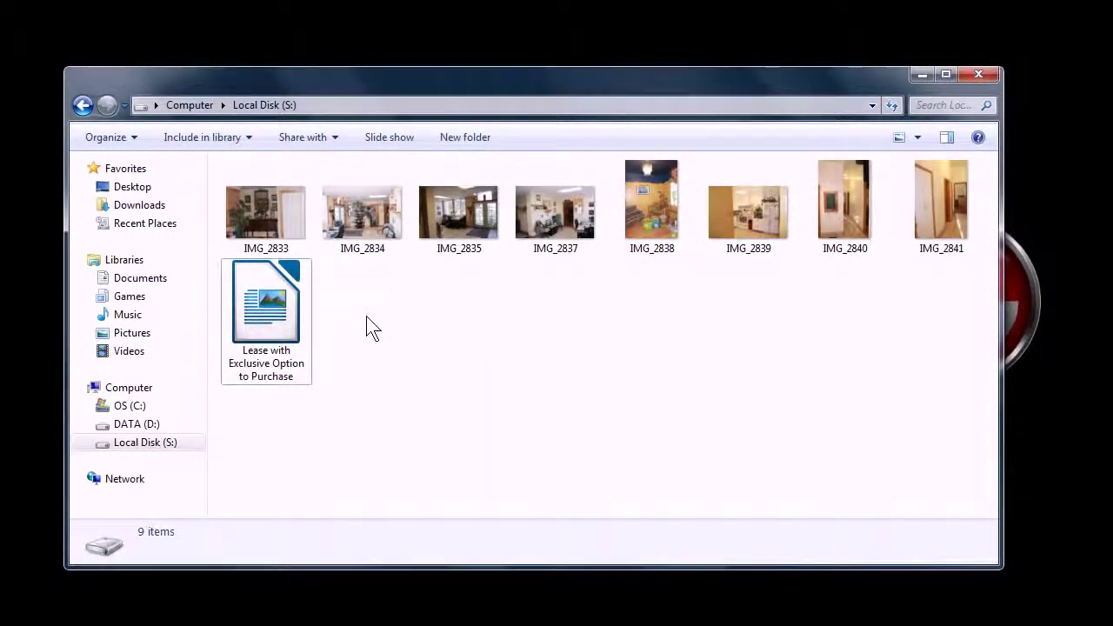
{"action": "left_click_drag", "start_coordinate": [231, 230], "coordinate": [283, 233]}
{"action": "left_click", "coordinate": [356, 315]}
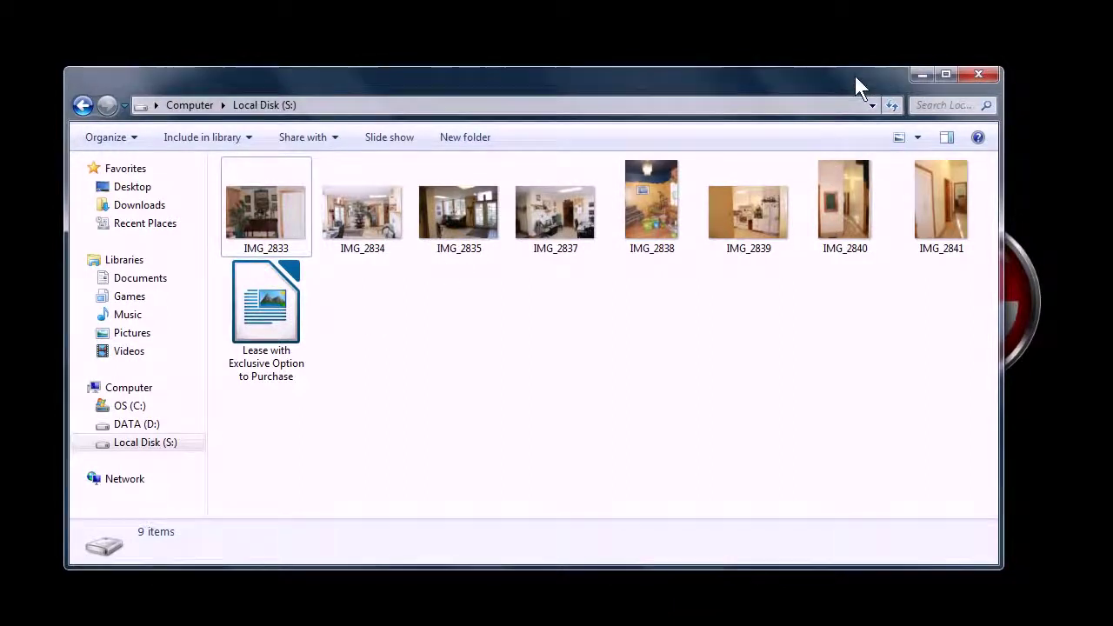
{"action": "left_click", "coordinate": [981, 74]}
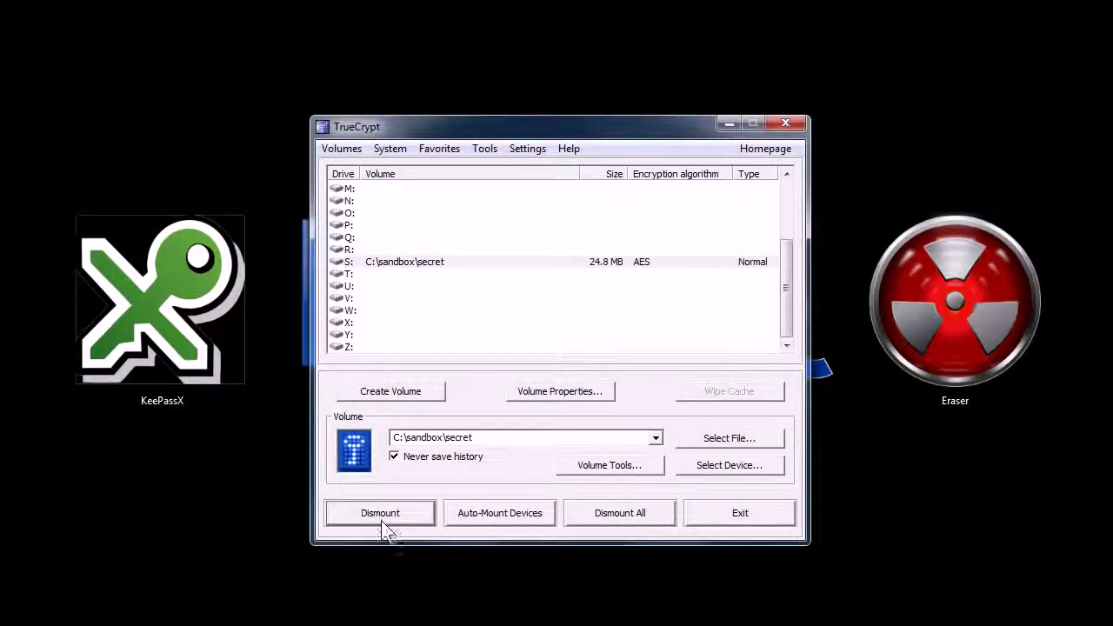
- Dismount S: in TrueCrypt and open Computer to see only OS (C:) and DATA (D:)
{"action": "left_click", "coordinate": [379, 512]}
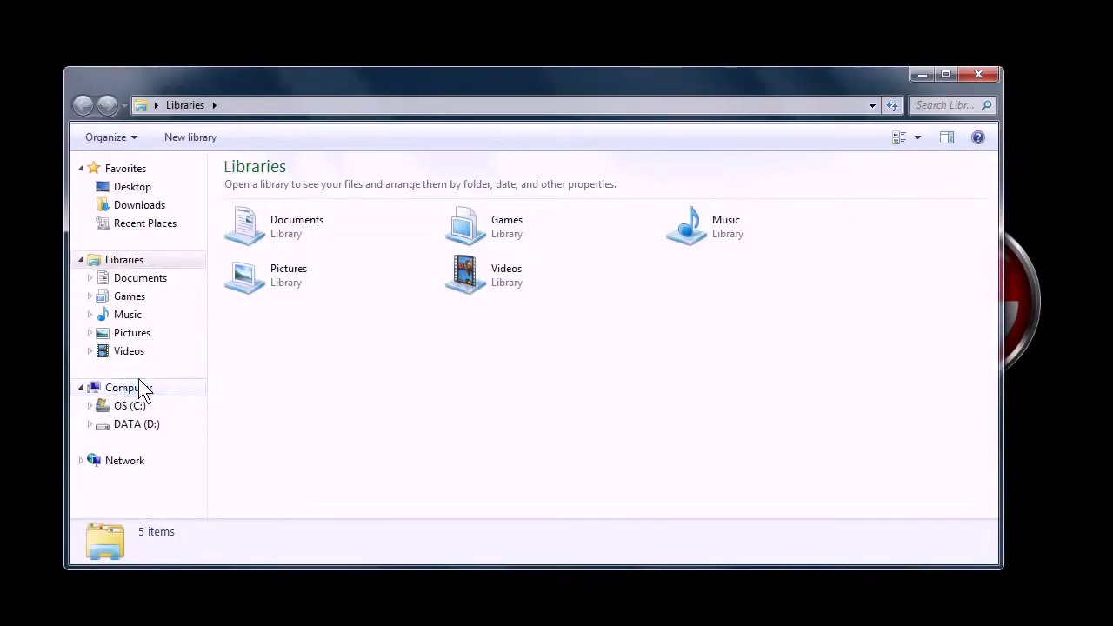
{"action": "left_click", "coordinate": [138, 386]}
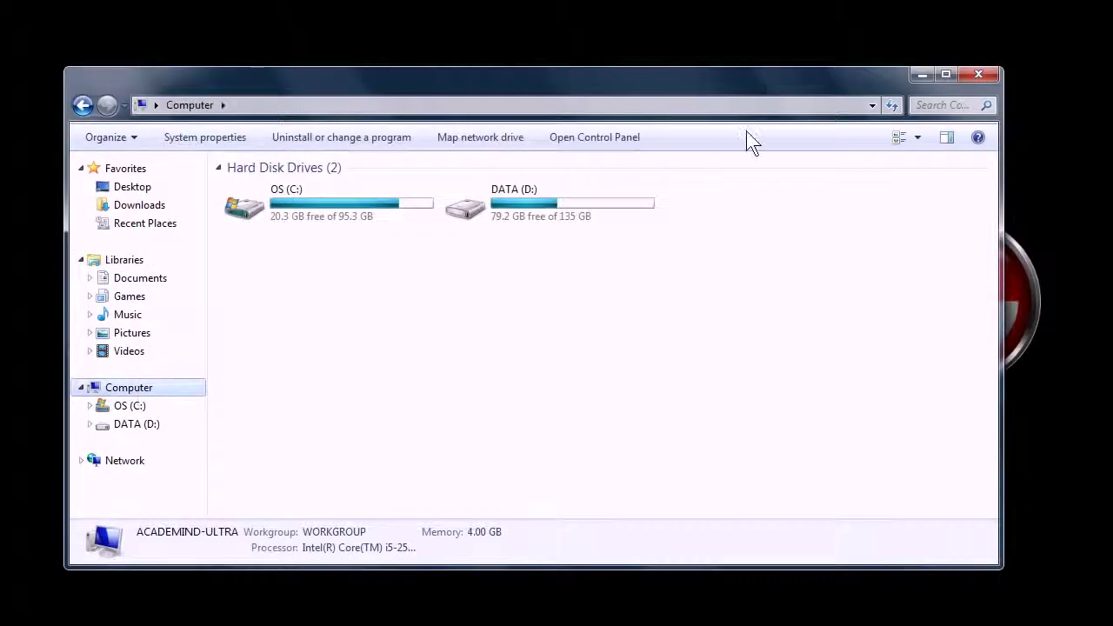
{"action": "left_click", "coordinate": [920, 74]}
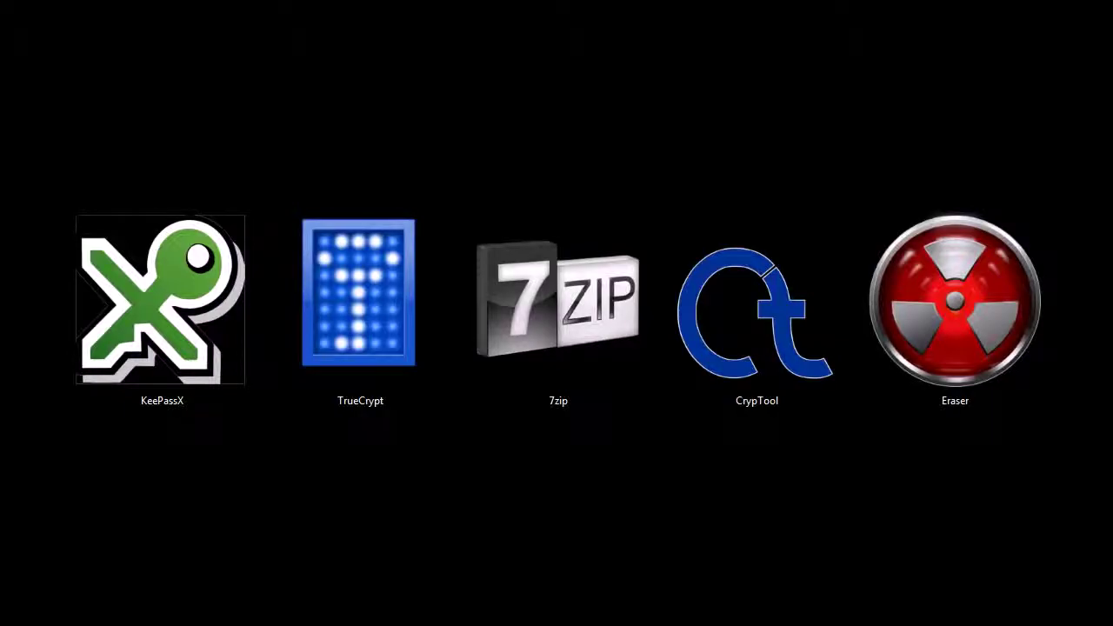
{"action": "key", "text": "super+e"}
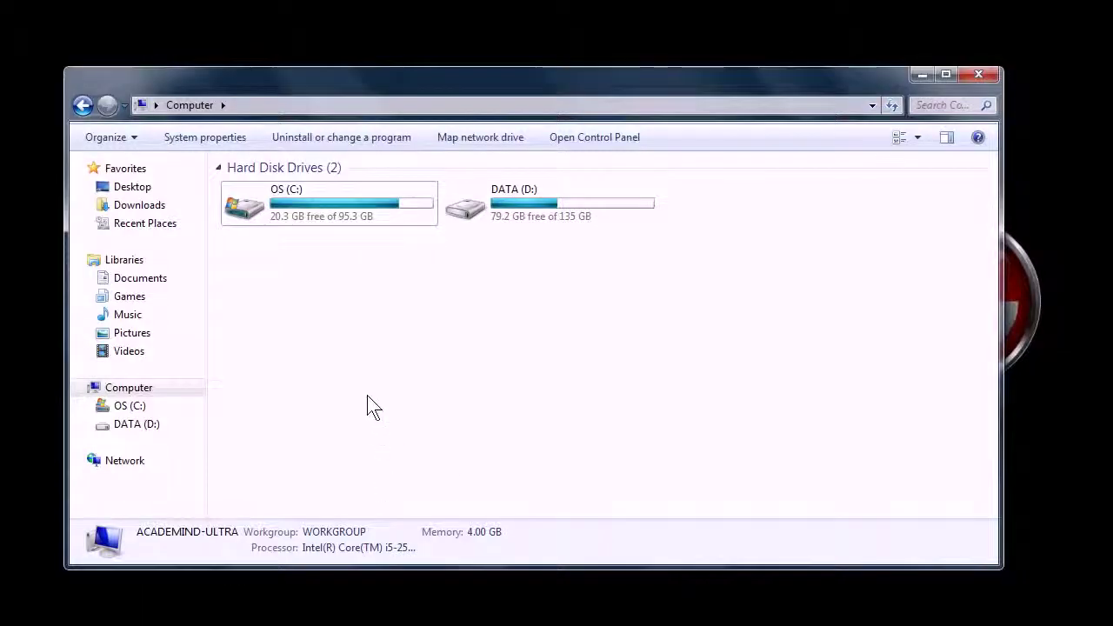
- Open C:\sandbox2 and select all five files in it
{"action": "left_click", "coordinate": [130, 407]}
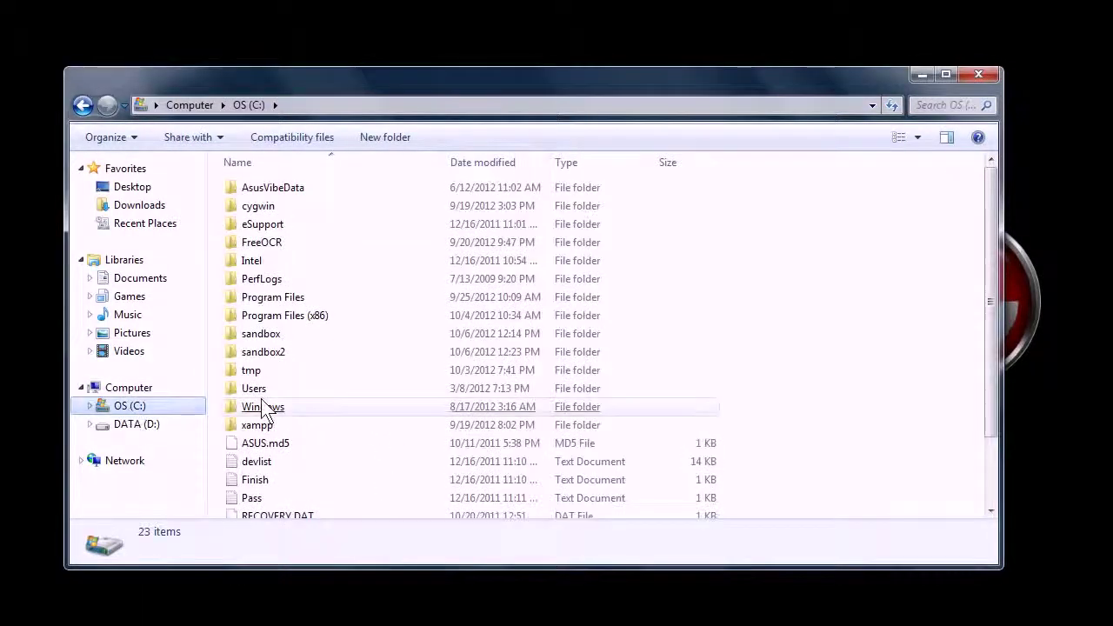
{"action": "double_click", "coordinate": [257, 353]}
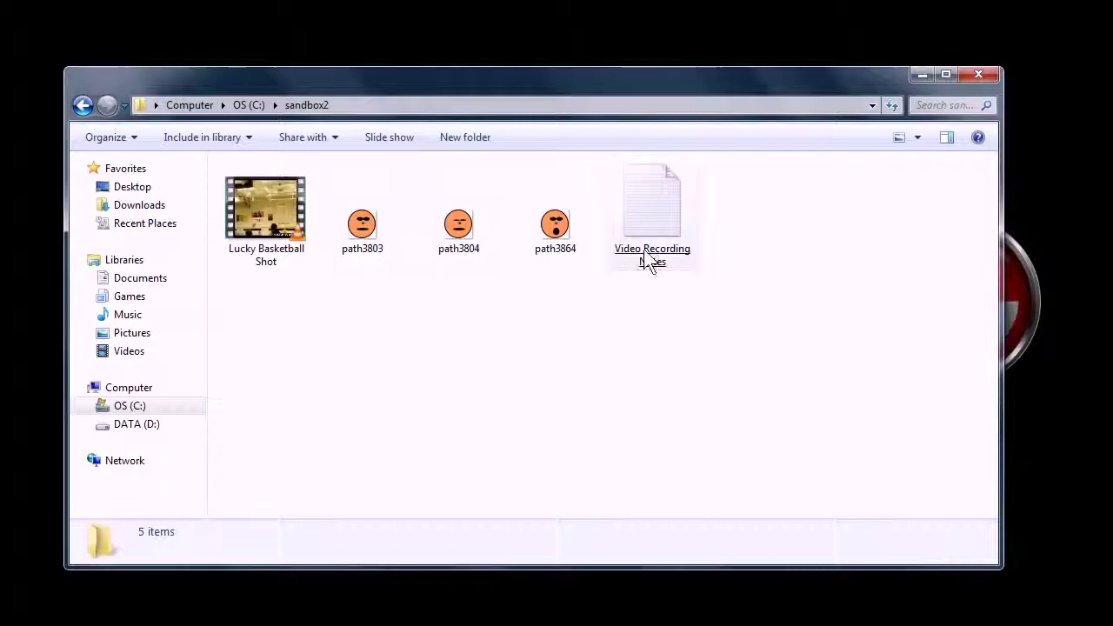
{"action": "left_click_drag", "start_coordinate": [246, 312], "coordinate": [657, 230]}
{"action": "left_click_drag", "start_coordinate": [597, 137], "coordinate": [493, 62]}
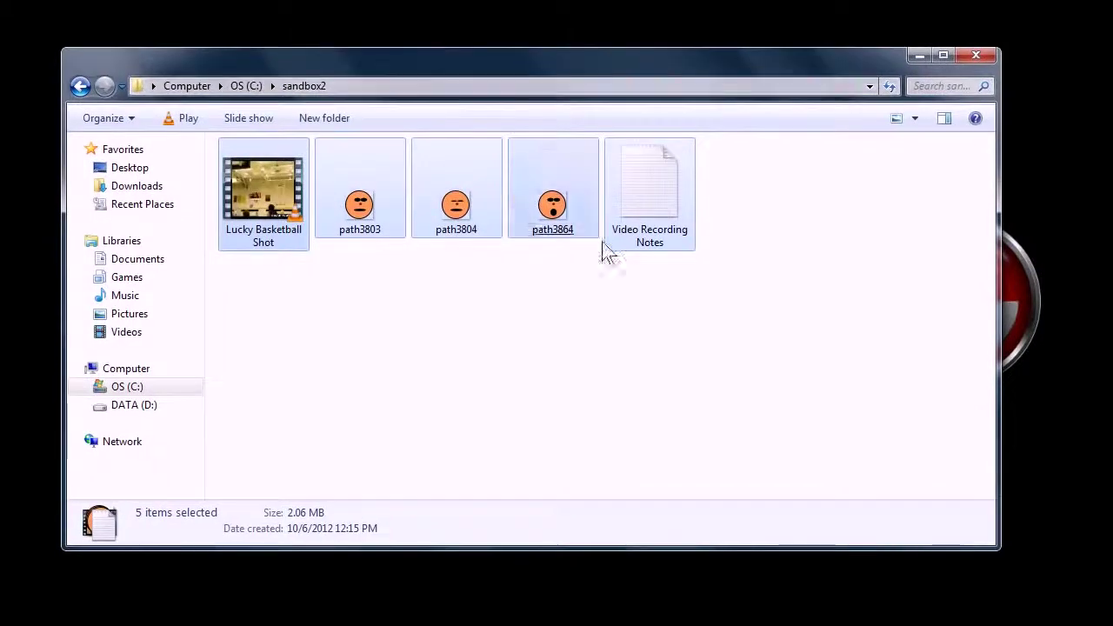
- Bring up 7-Zip's Add to archive dialog for the selected files
{"action": "right_click", "coordinate": [647, 194]}
{"action": "mouse_move", "coordinate": [693, 209]}
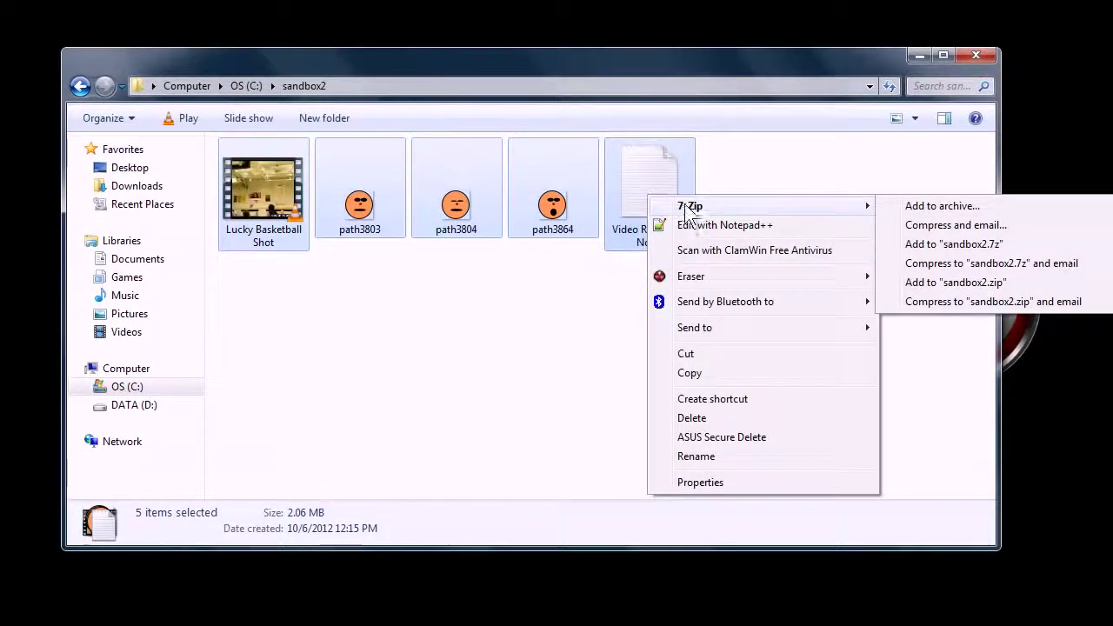
{"action": "mouse_move", "coordinate": [857, 212]}
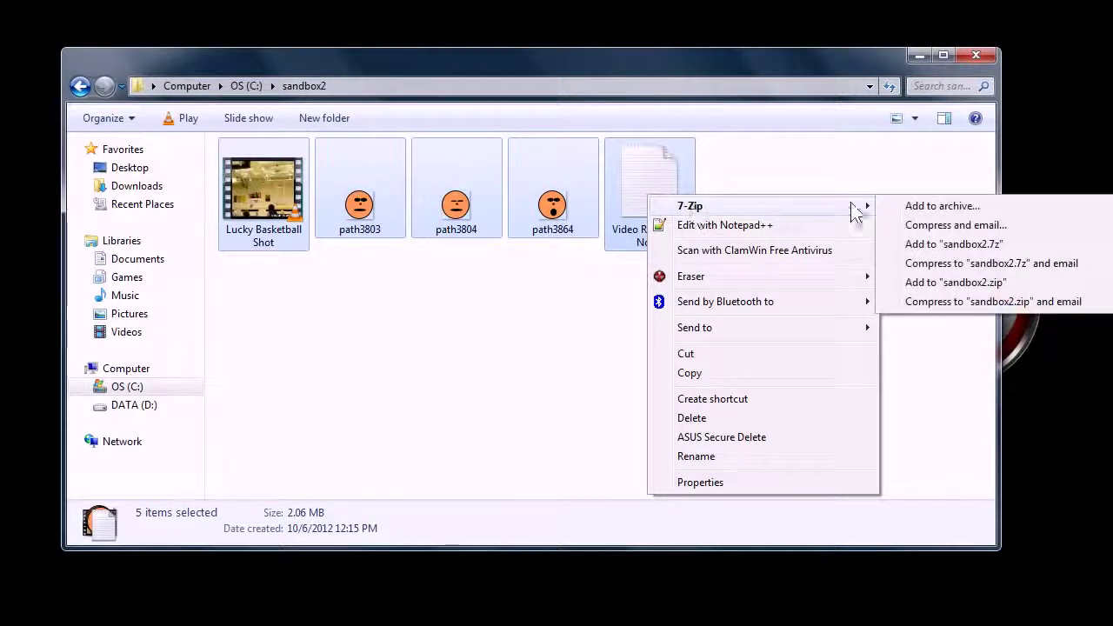
{"action": "left_click", "coordinate": [931, 213]}
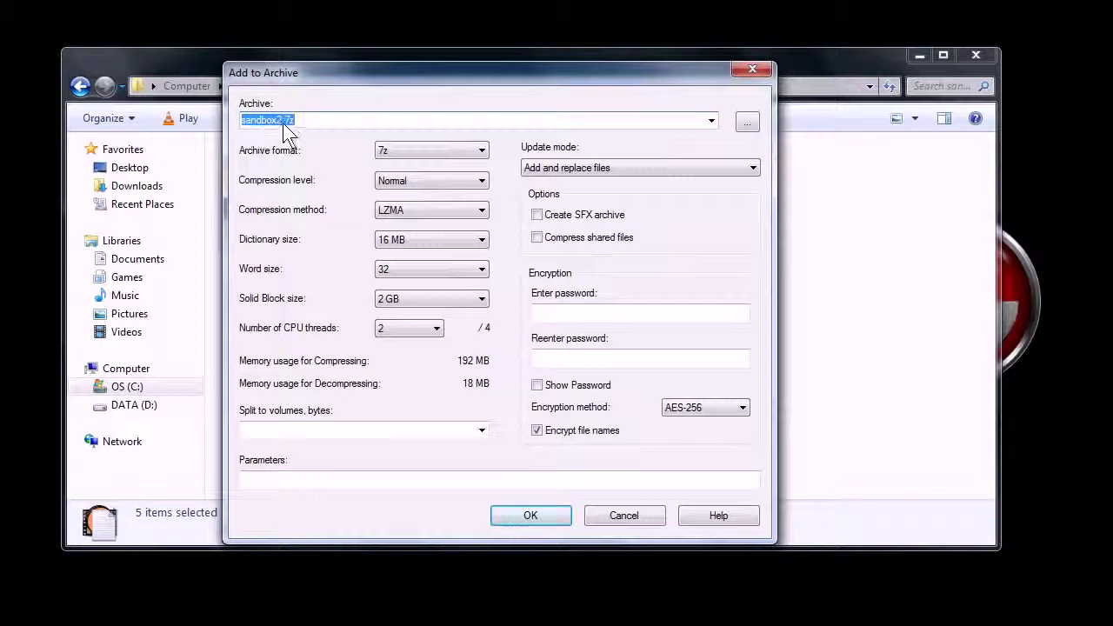
- Keep the 7z format and enter and re-enter the archive password
{"action": "left_click", "coordinate": [388, 153]}
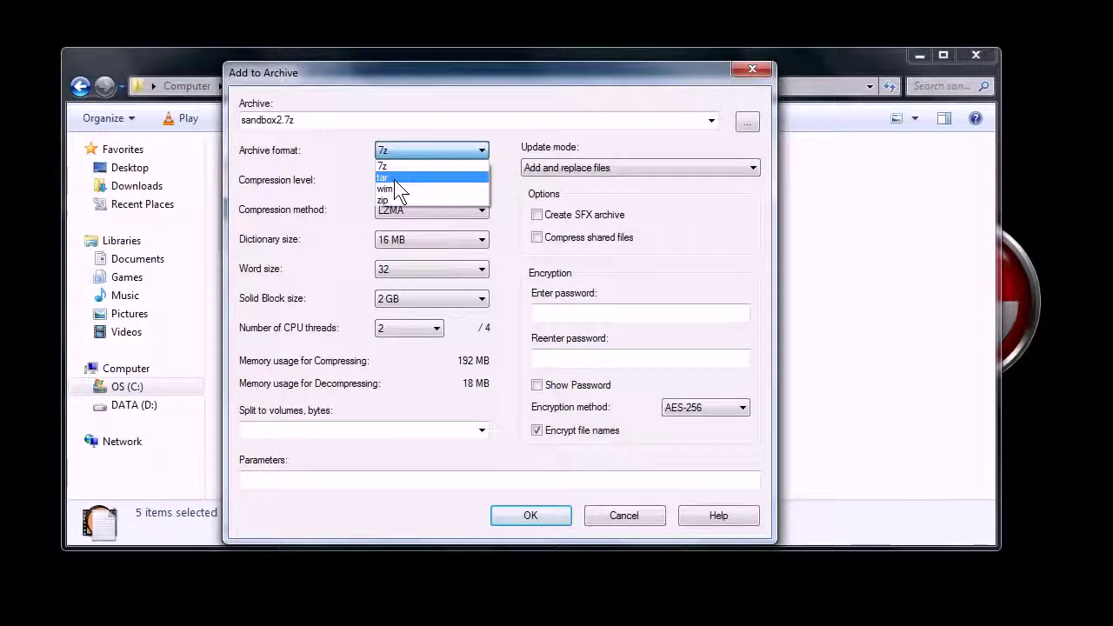
{"action": "left_click", "coordinate": [404, 165]}
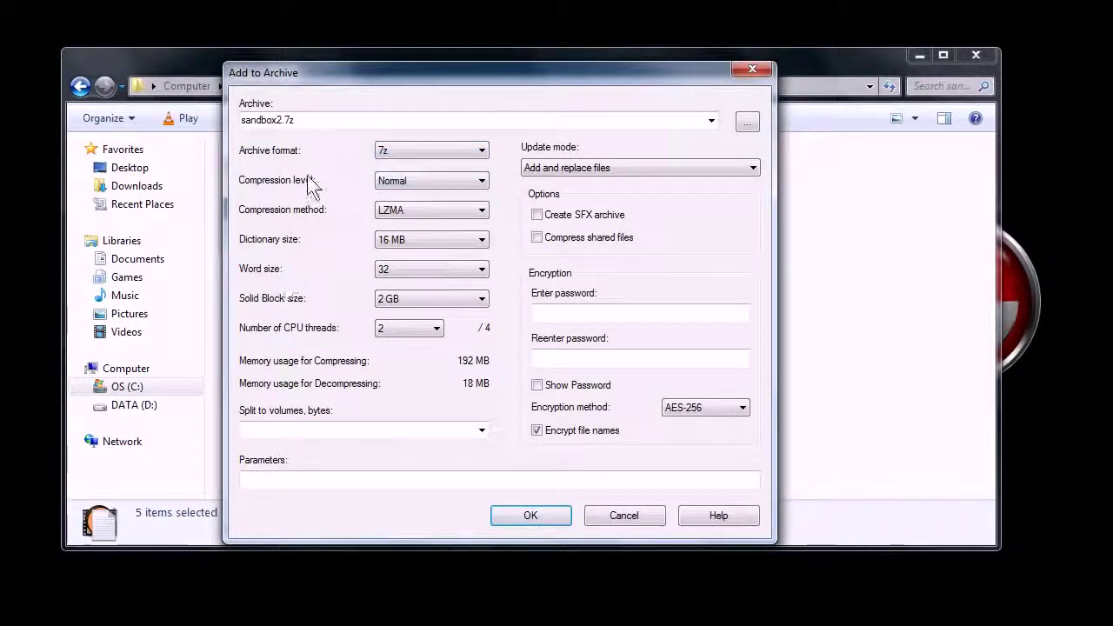
{"action": "left_click", "coordinate": [553, 315]}
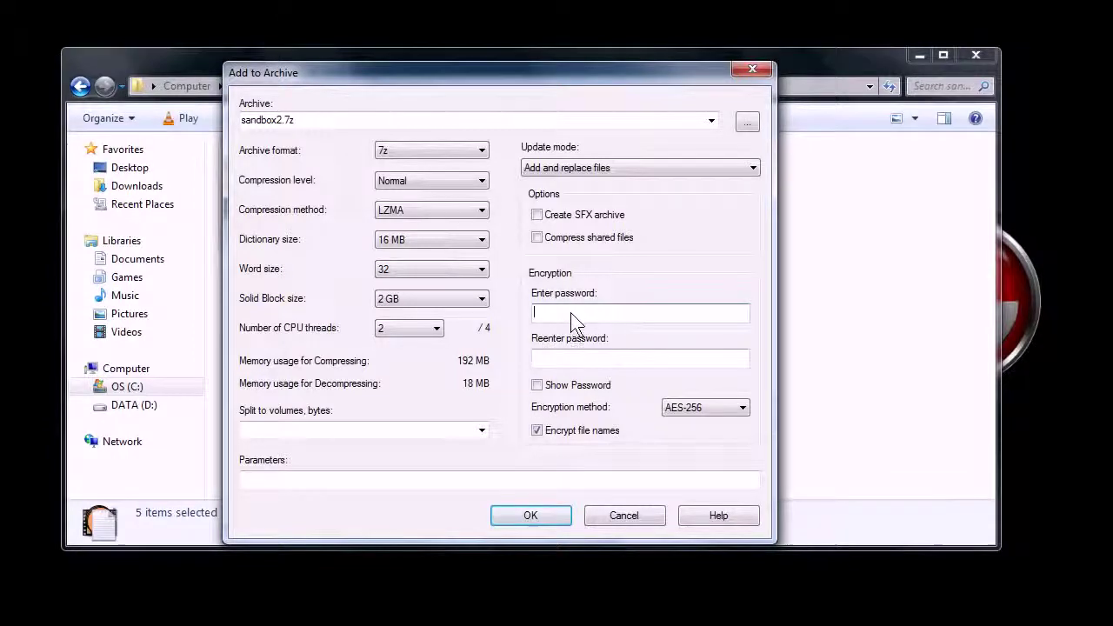
{"action": "type", "text": "11234"}
{"action": "left_click", "coordinate": [552, 358]}
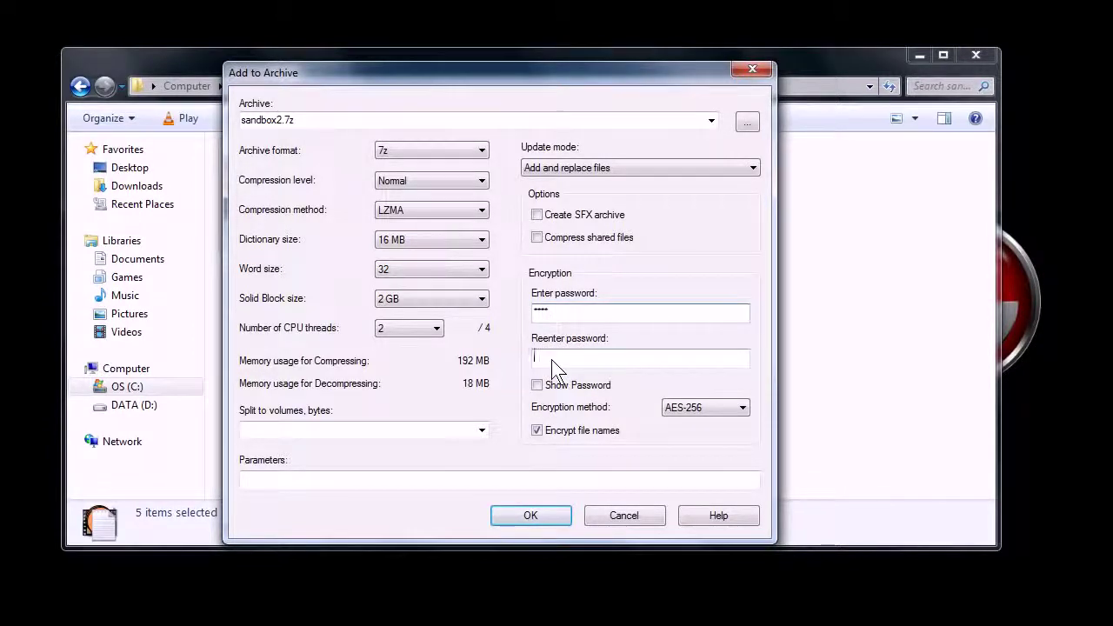
{"action": "type", "text": "1234"}
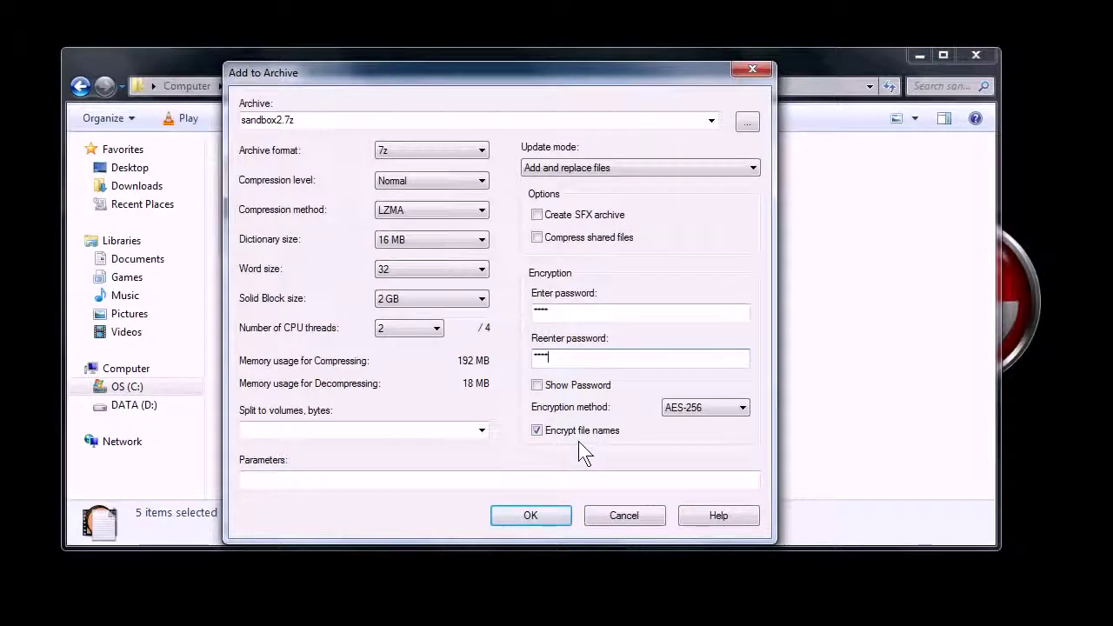
{"action": "left_click", "coordinate": [530, 515]}
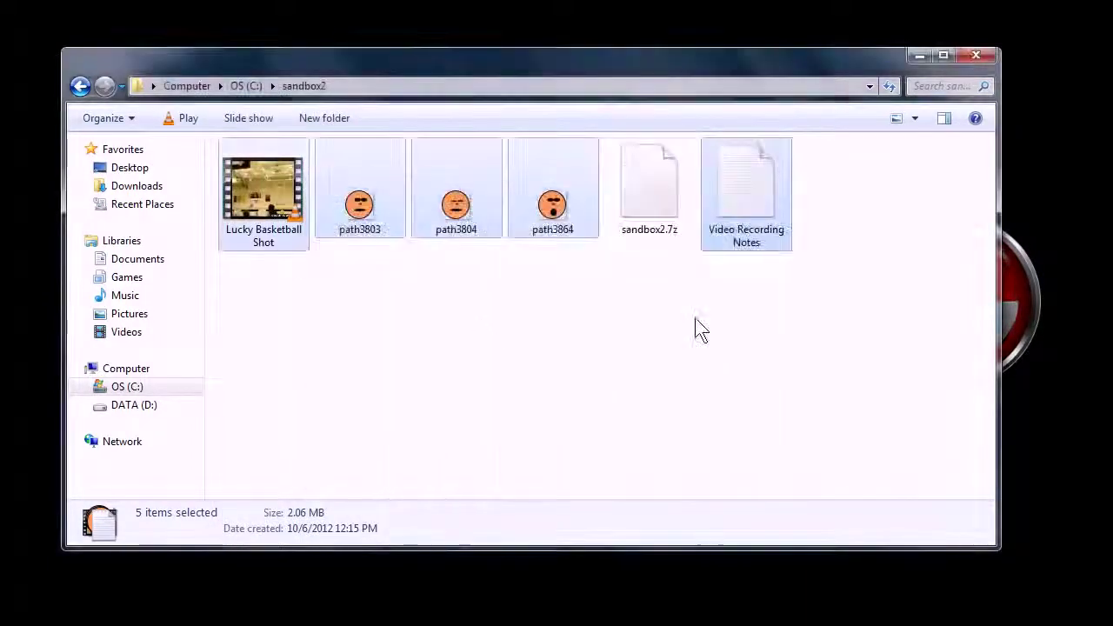
{"action": "left_click", "coordinate": [658, 306]}
{"action": "left_click_drag", "start_coordinate": [649, 197], "coordinate": [641, 276]}
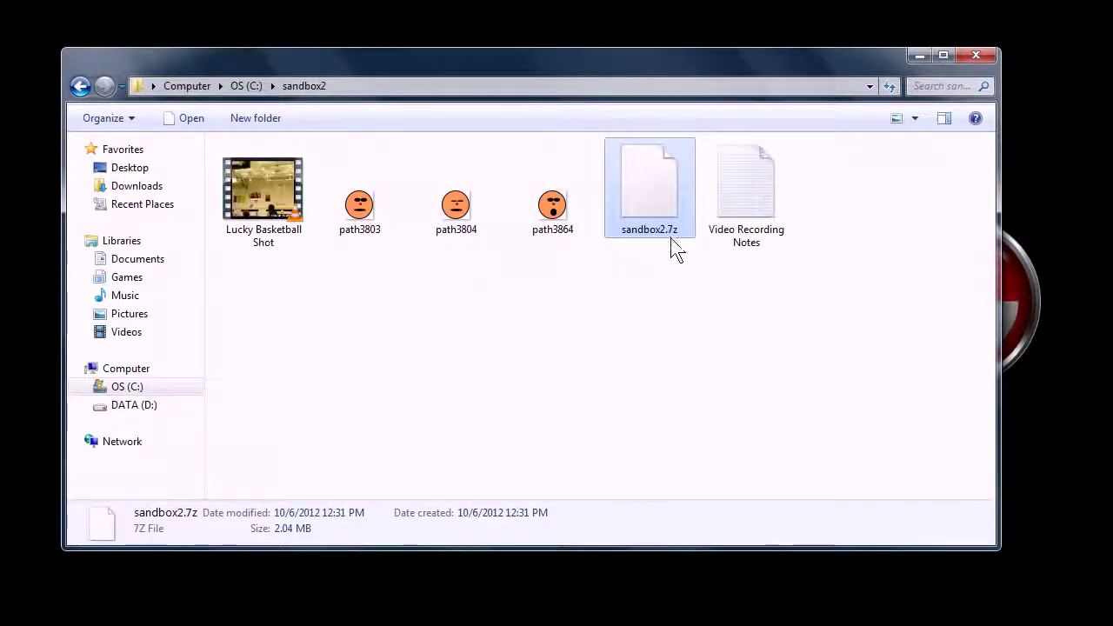
{"action": "right_click", "coordinate": [649, 234]}
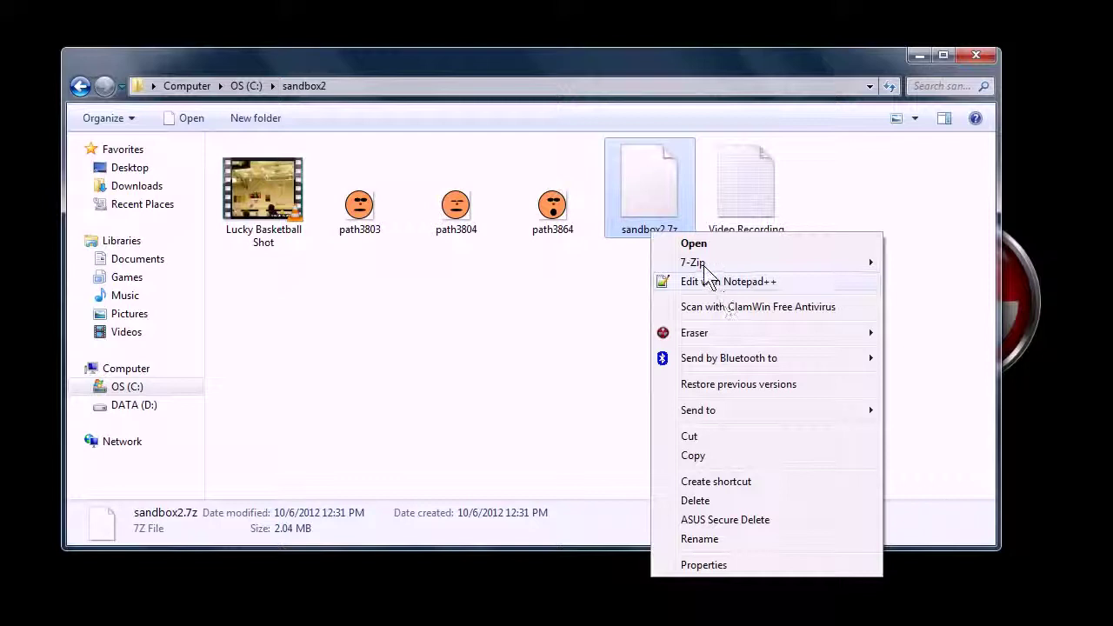
{"action": "mouse_move", "coordinate": [715, 266]}
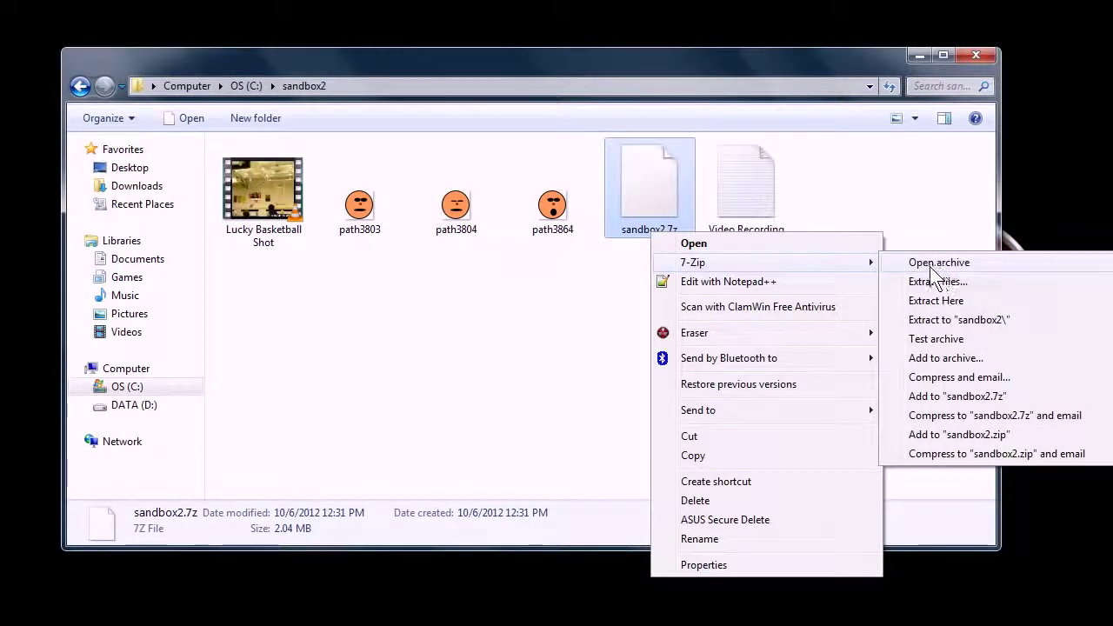
{"action": "left_click", "coordinate": [939, 301]}
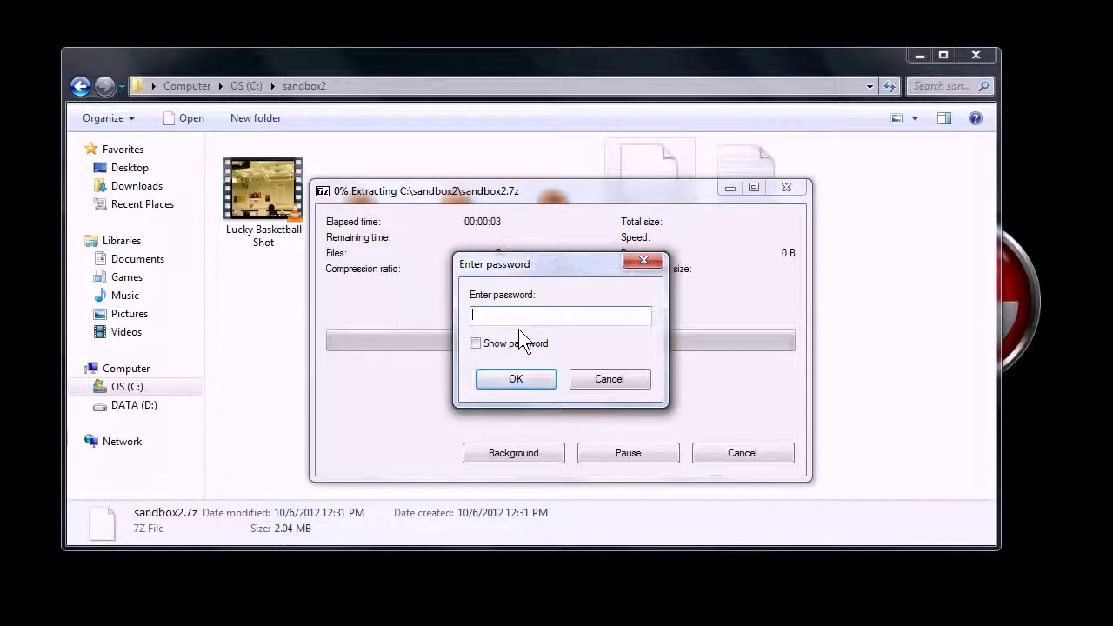
{"action": "left_click", "coordinate": [611, 381]}
{"action": "left_click", "coordinate": [598, 374]}
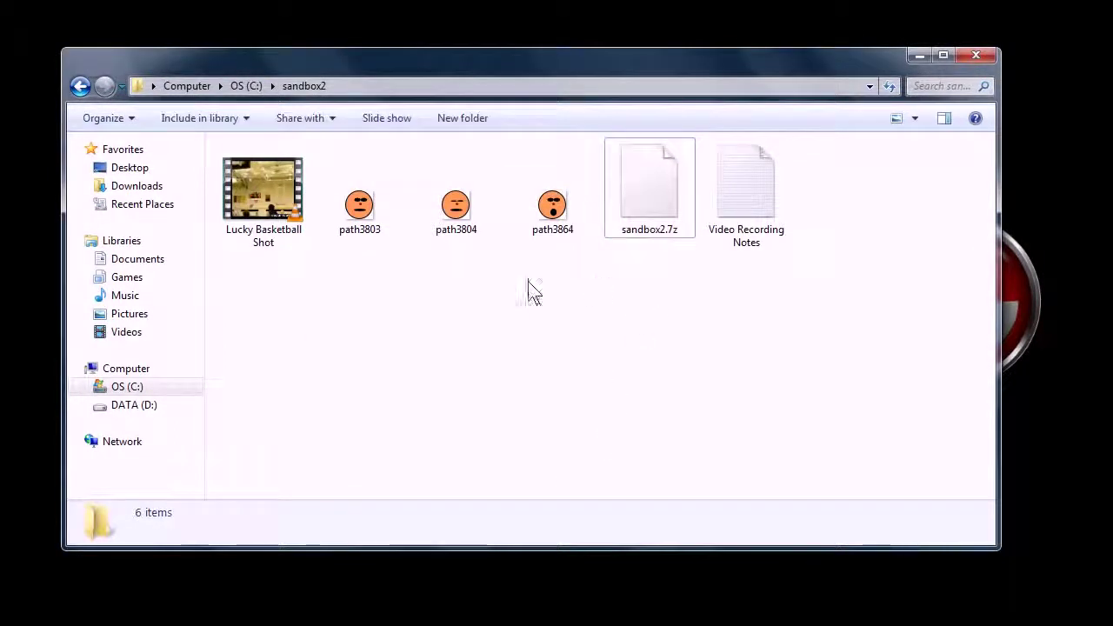
- Shift the sandbox2 Explorer window slightly right, then minimize it
{"action": "left_click_drag", "start_coordinate": [458, 65], "coordinate": [504, 68]}
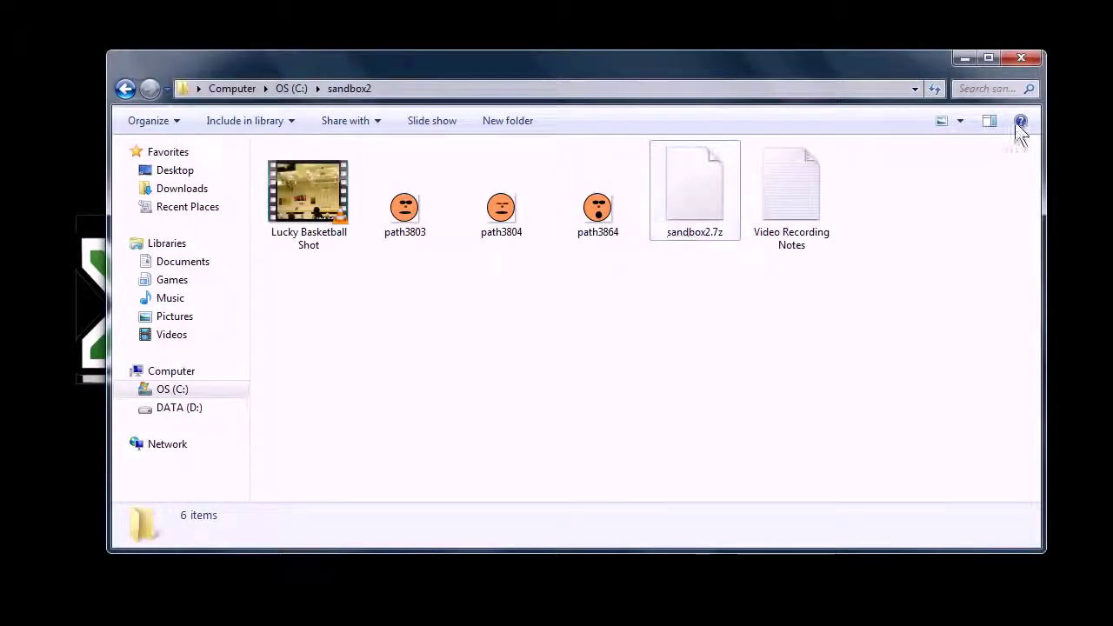
{"action": "left_click", "coordinate": [965, 57]}
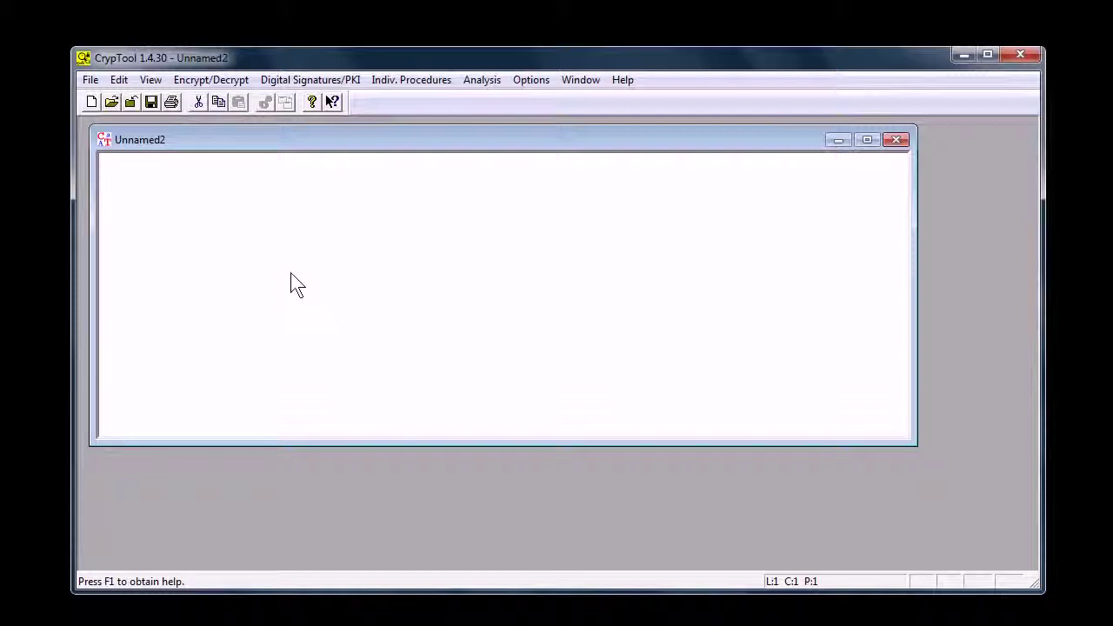
- Type 'this is a secret message' into Unnamed2 and choose Caesar / ROT-13 encryption
{"action": "left_click_drag", "start_coordinate": [201, 141], "coordinate": [193, 134]}
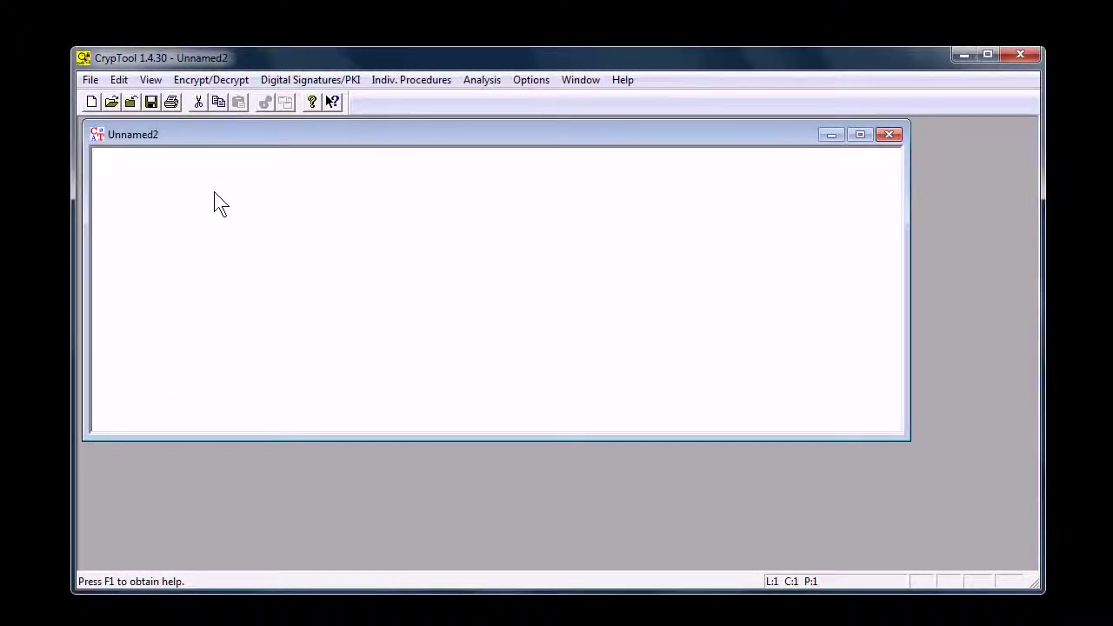
{"action": "type", "text": "this "}
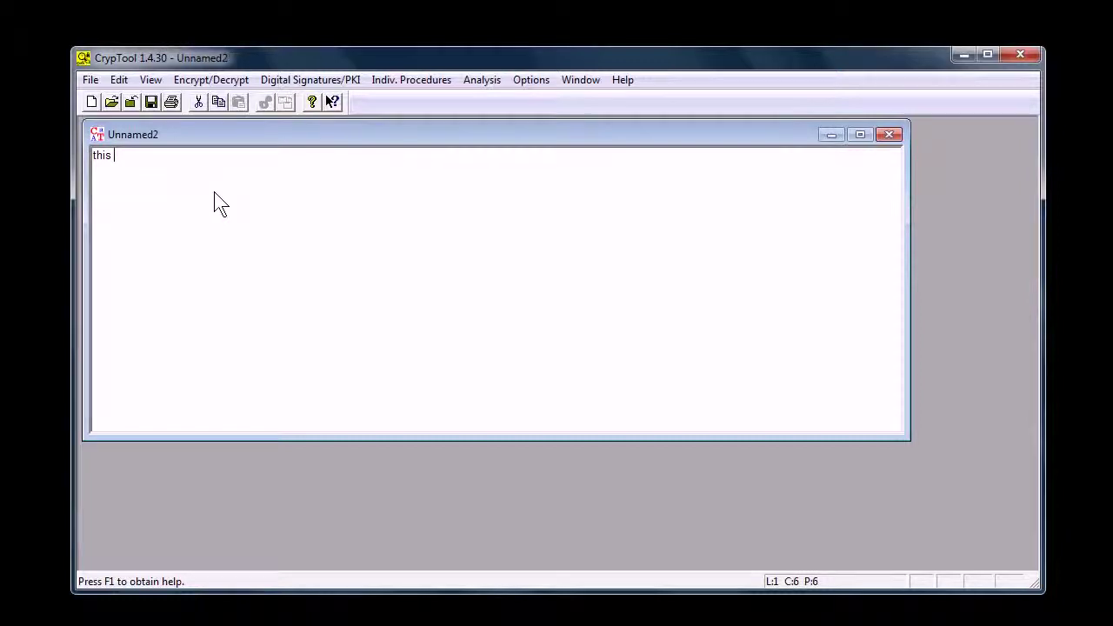
{"action": "type", "text": "is a secret"}
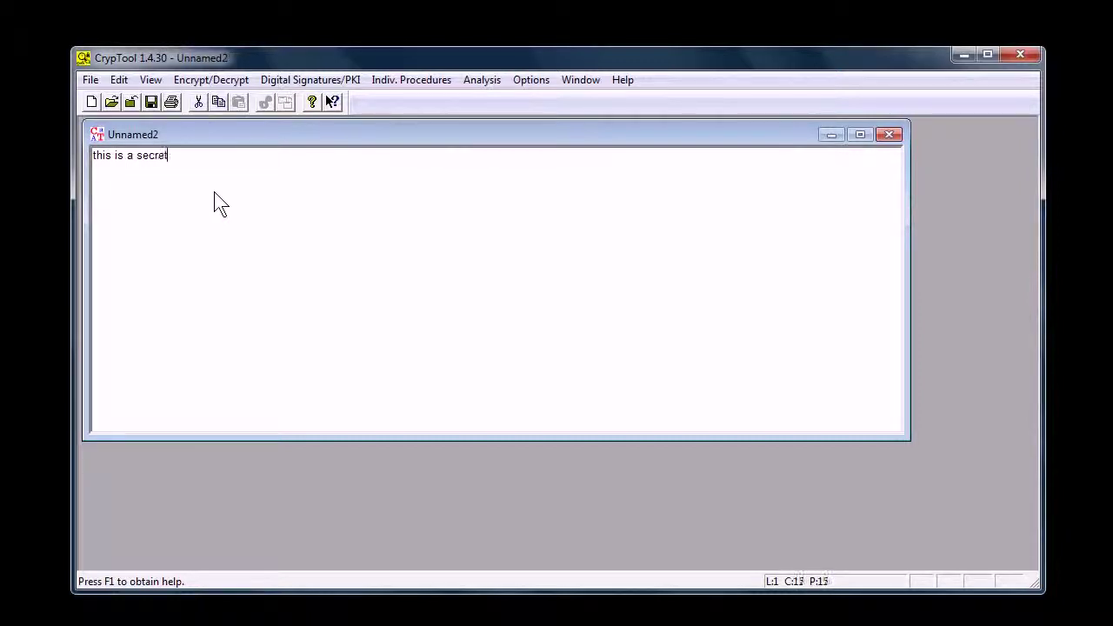
{"action": "type", "text": " message."}
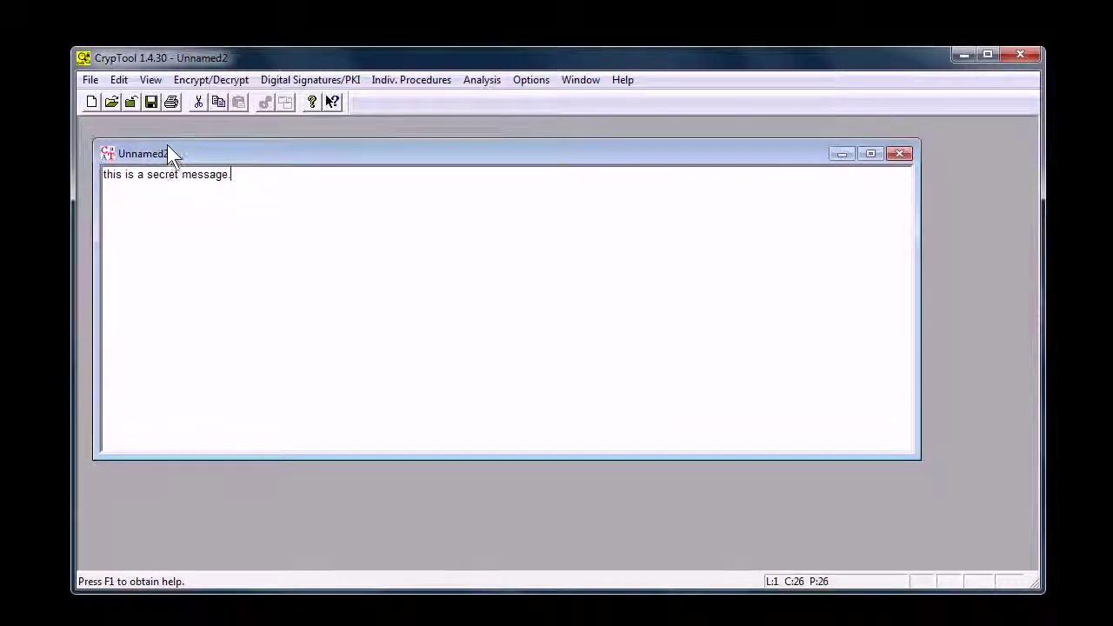
{"action": "left_click", "coordinate": [198, 76]}
{"action": "mouse_move", "coordinate": [213, 102]}
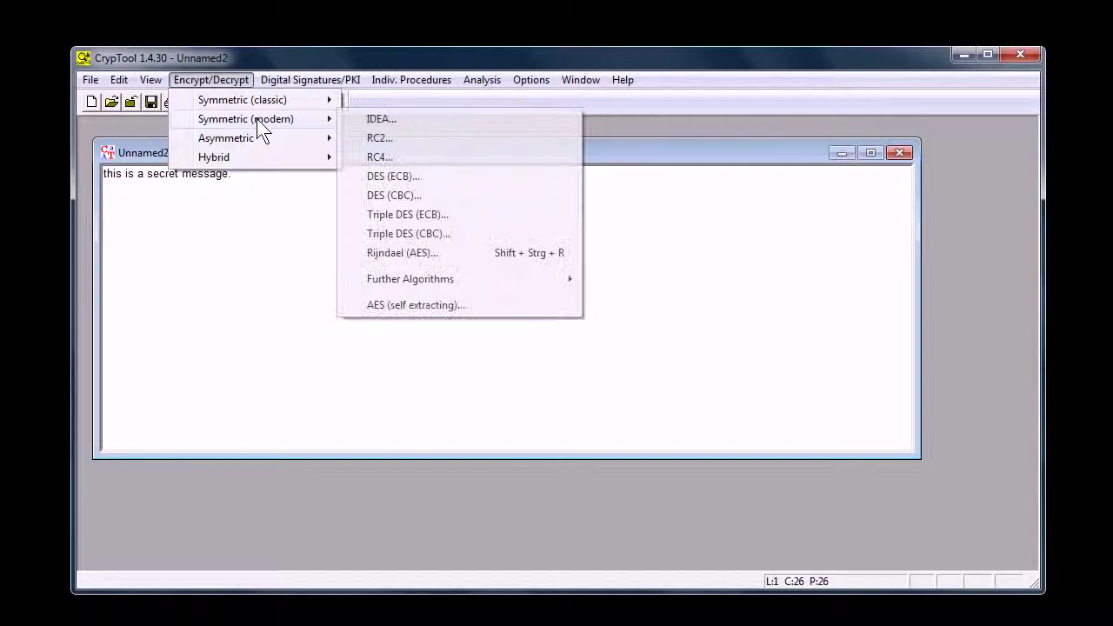
{"action": "mouse_move", "coordinate": [271, 101]}
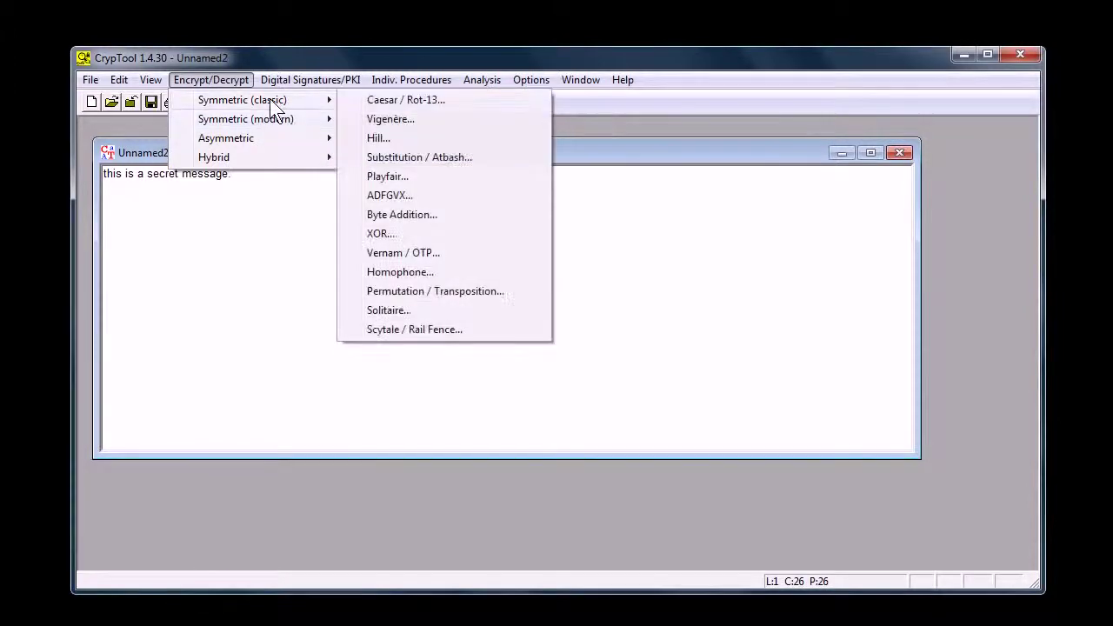
{"action": "left_click", "coordinate": [401, 99]}
- Caesar-encrypt the message with numeric key 5, giving 'ymnx nx f xjhwjy rjxxflj.'
{"action": "left_click", "coordinate": [396, 360]}
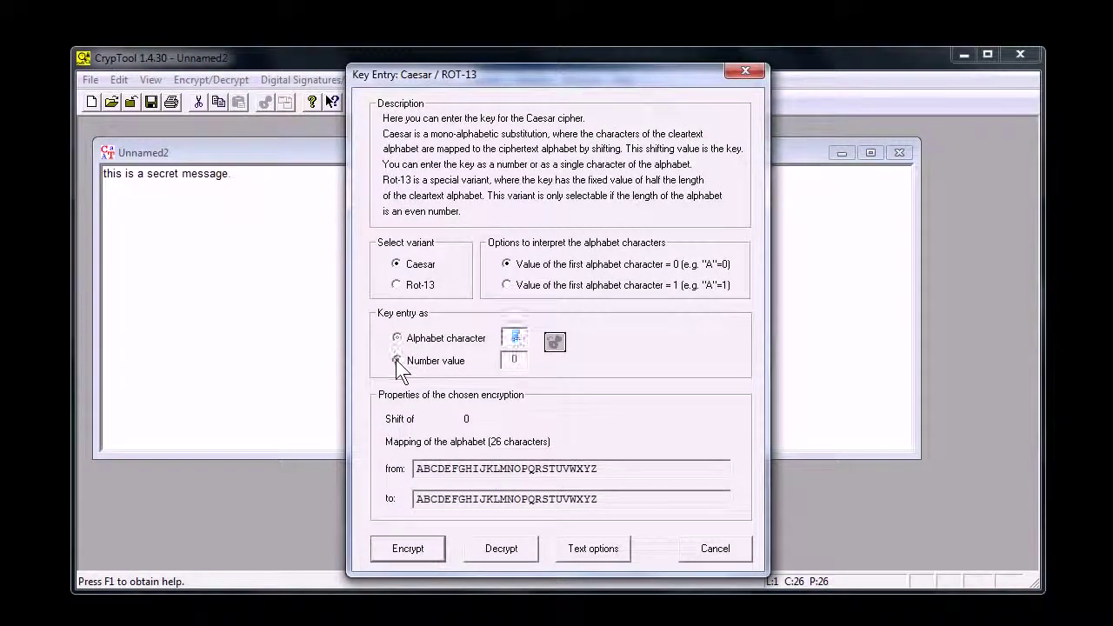
{"action": "type", "text": "5"}
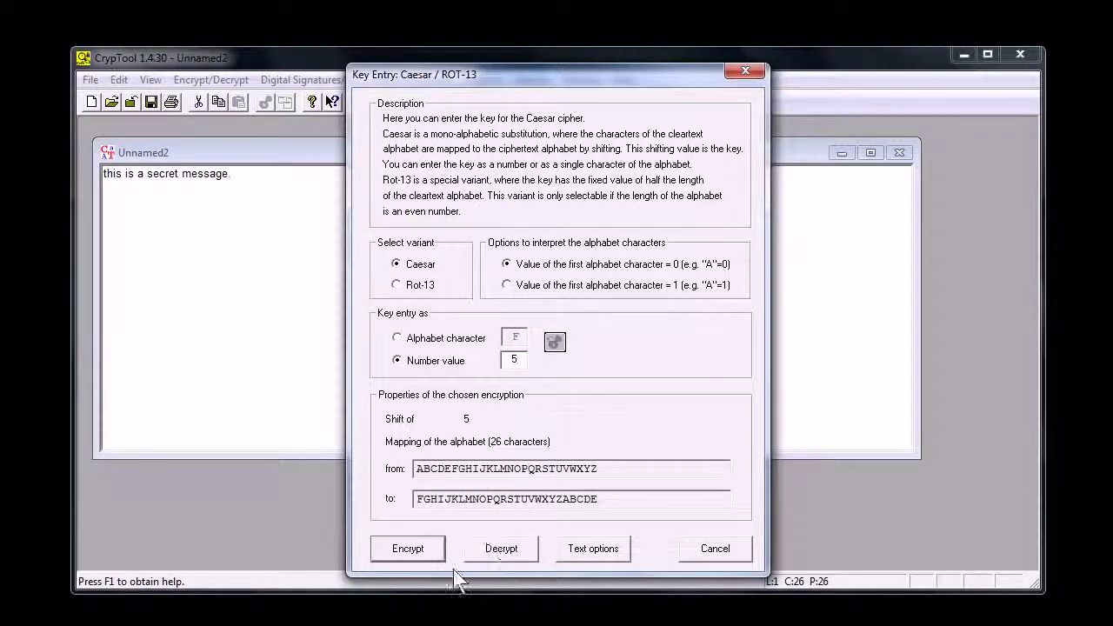
{"action": "left_click", "coordinate": [406, 552]}
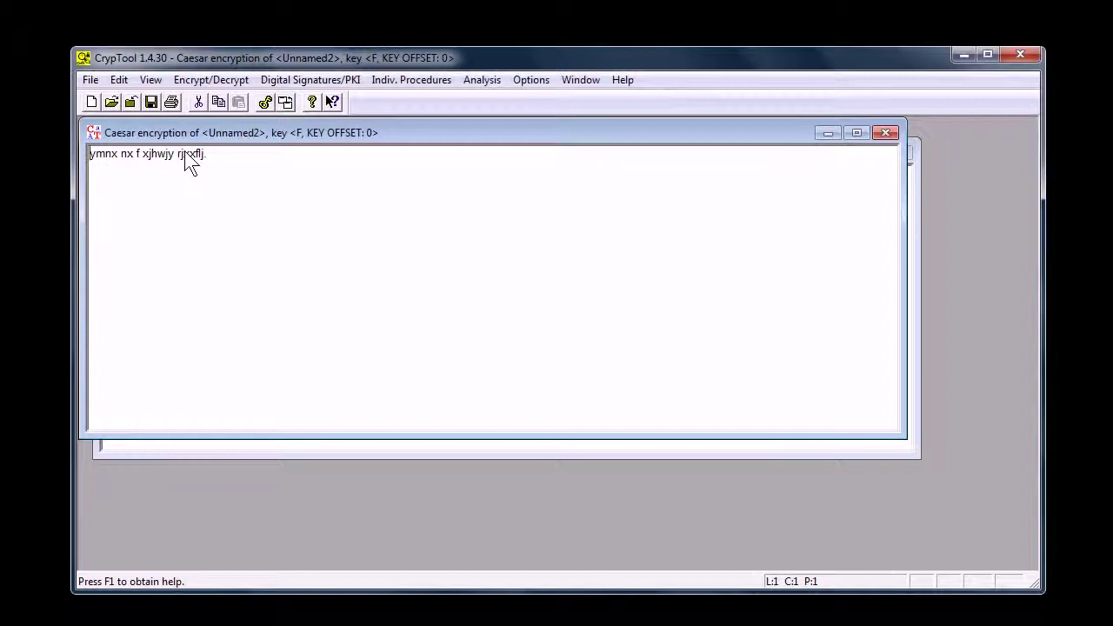
{"action": "left_click_drag", "start_coordinate": [149, 139], "coordinate": [230, 203]}
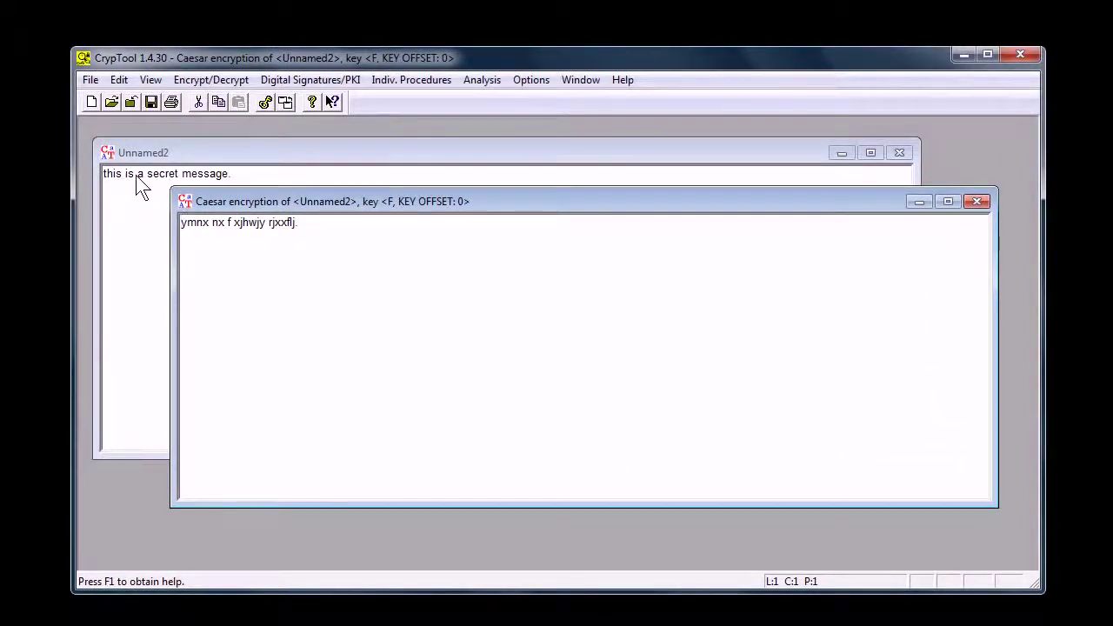
- Look over the ciphertext, then close the Caesar result window
{"action": "left_click_drag", "start_coordinate": [304, 248], "coordinate": [218, 238]}
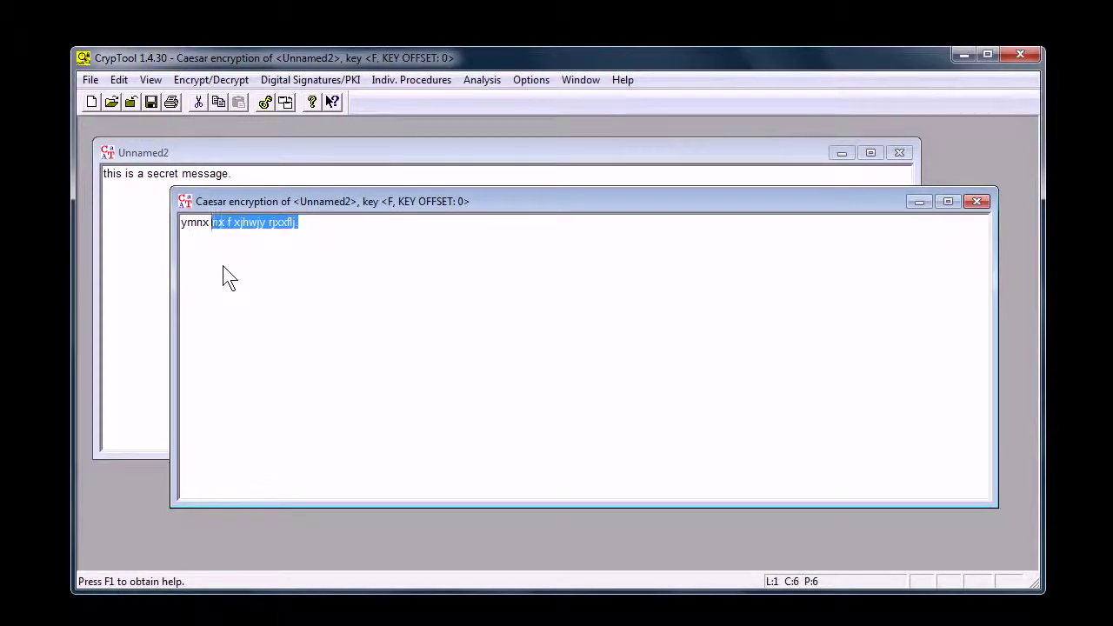
{"action": "key", "text": "End"}
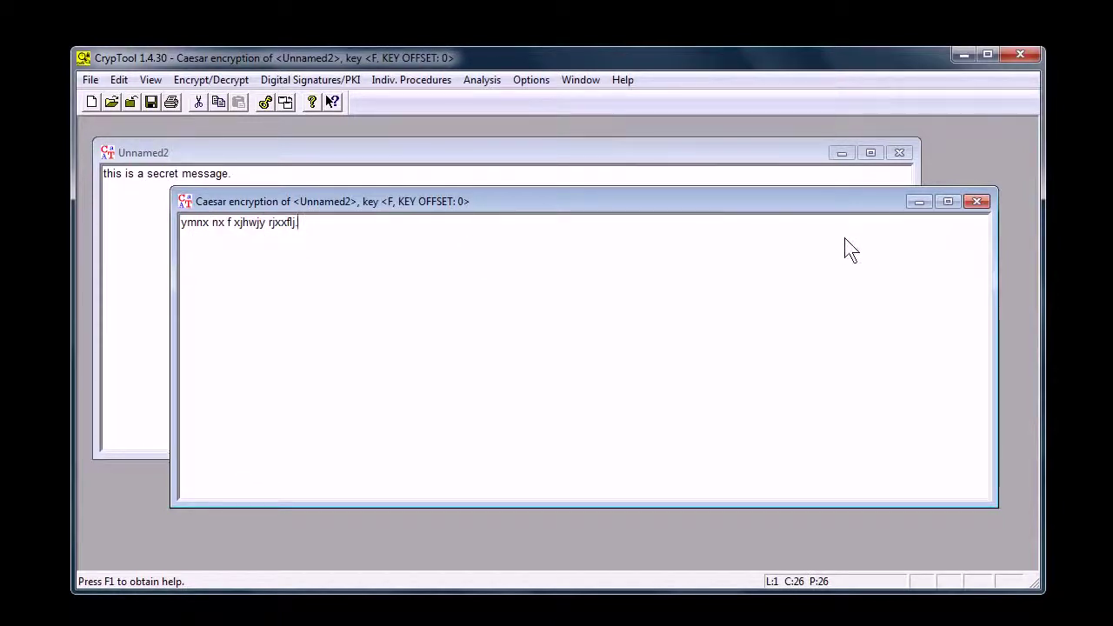
{"action": "left_click", "coordinate": [484, 80]}
{"action": "left_click", "coordinate": [392, 248]}
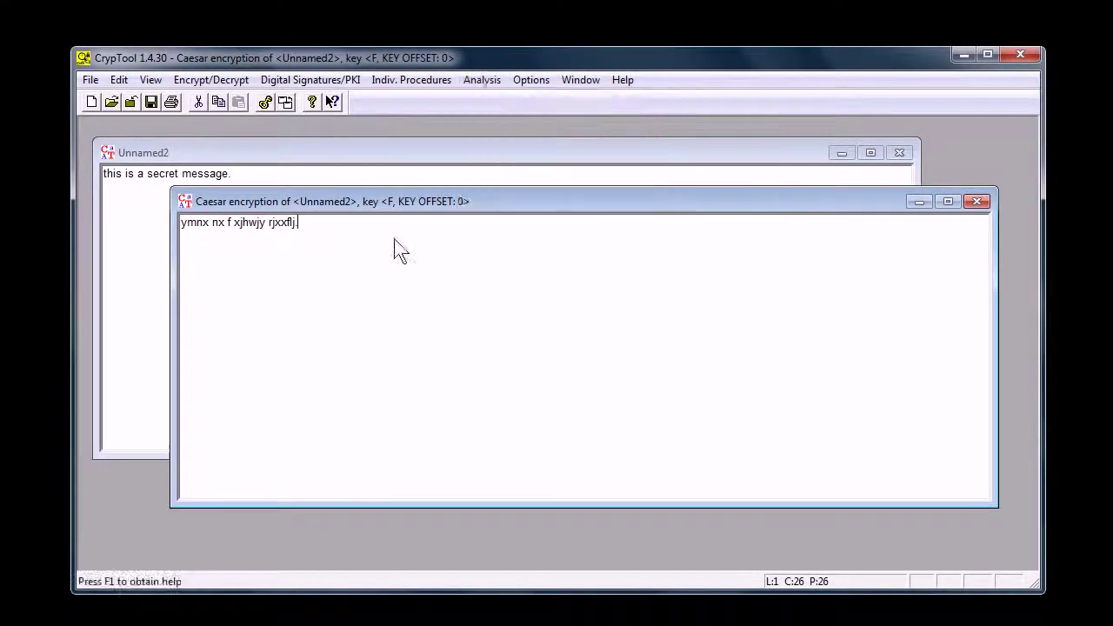
{"action": "left_click", "coordinate": [976, 202]}
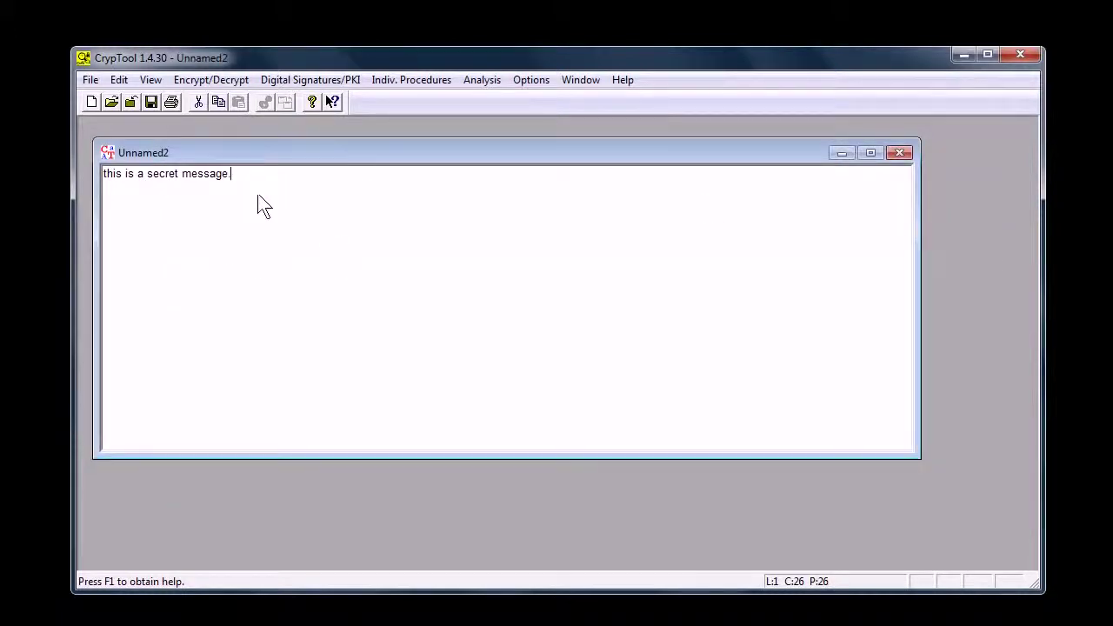
{"action": "left_click", "coordinate": [211, 82]}
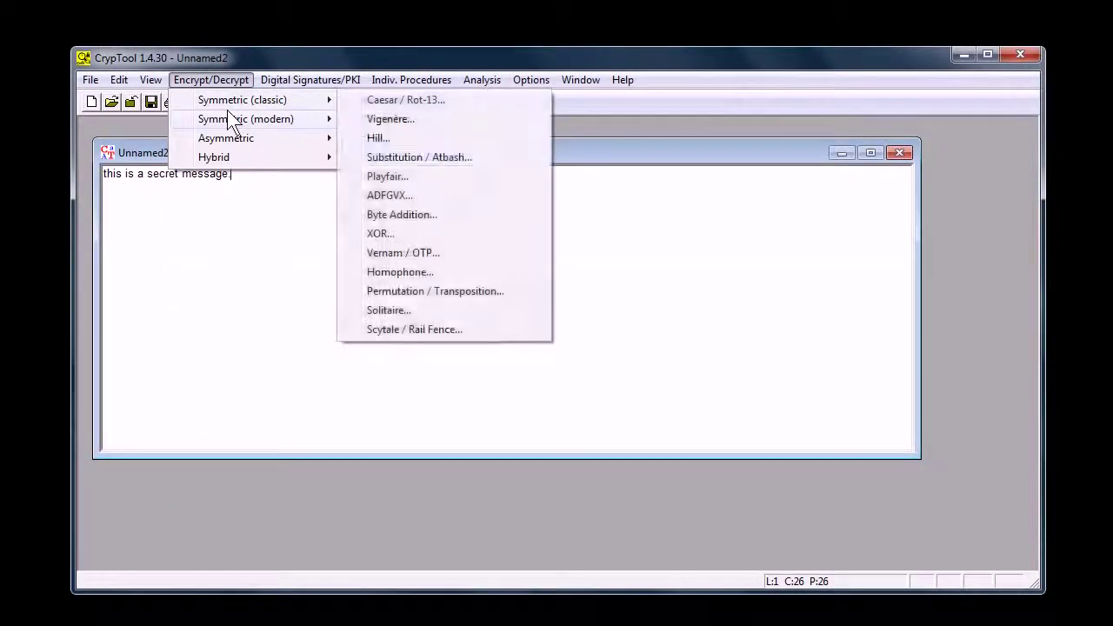
{"action": "mouse_move", "coordinate": [235, 119]}
{"action": "left_click", "coordinate": [379, 156]}
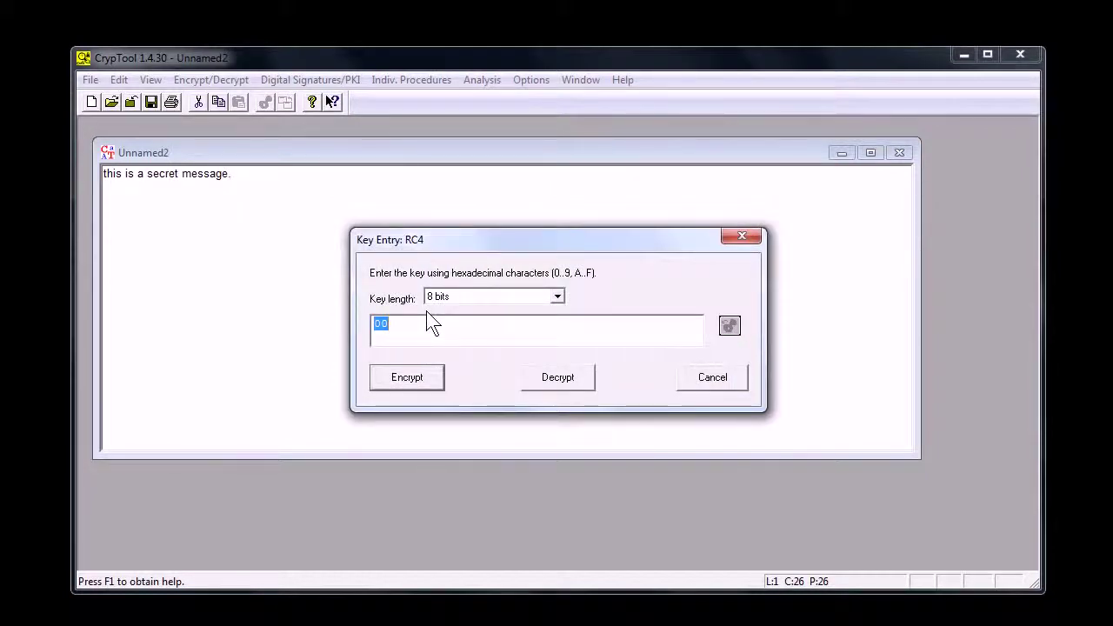
{"action": "left_click", "coordinate": [405, 377]}
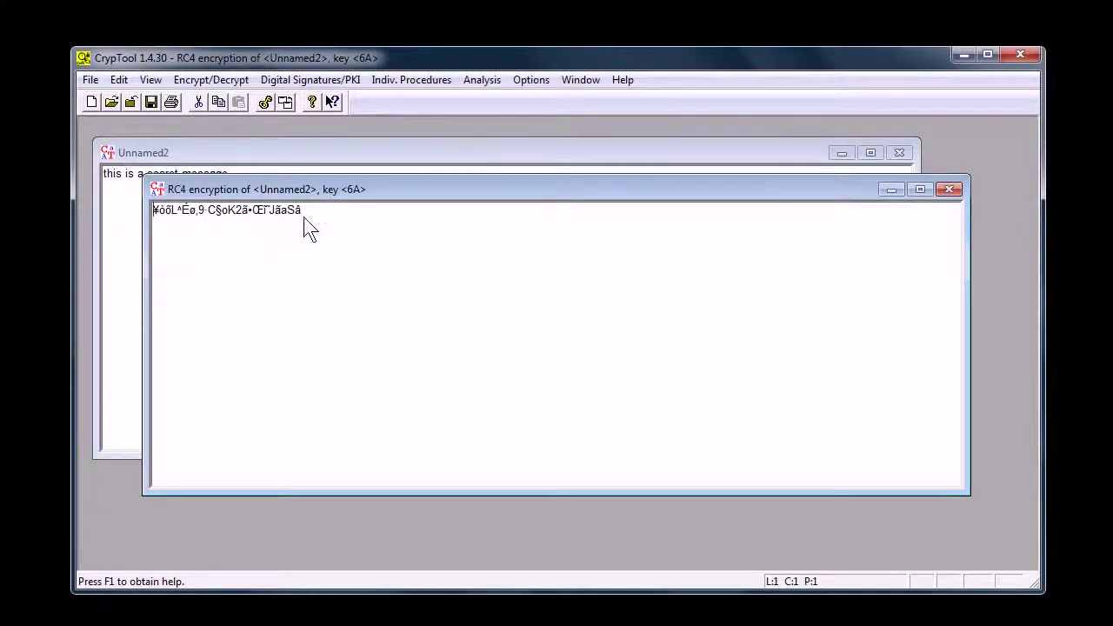
{"action": "left_click_drag", "start_coordinate": [276, 193], "coordinate": [244, 184]}
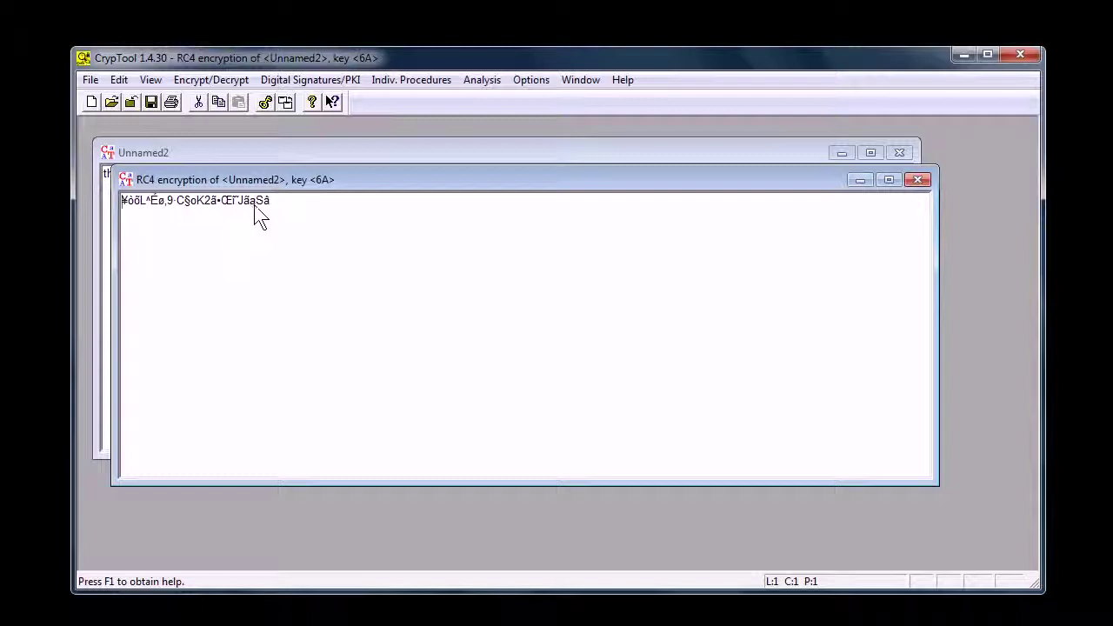
- Brute-force the RC4 ciphertext and accept the top result, recovering key 6A and the plaintext
{"action": "left_click", "coordinate": [520, 80]}
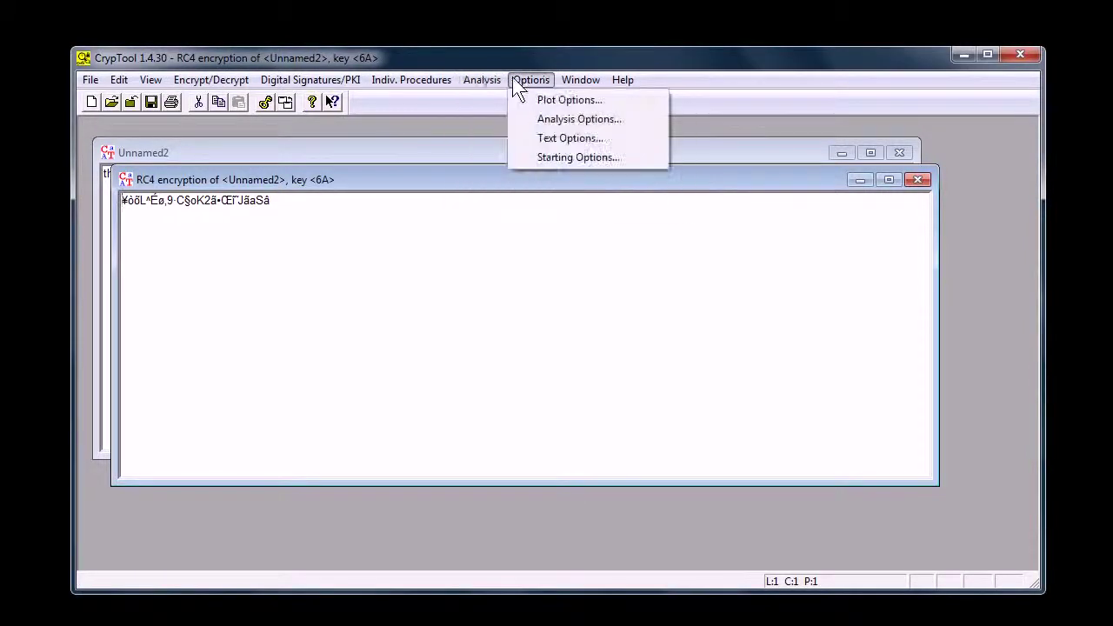
{"action": "mouse_move", "coordinate": [479, 79]}
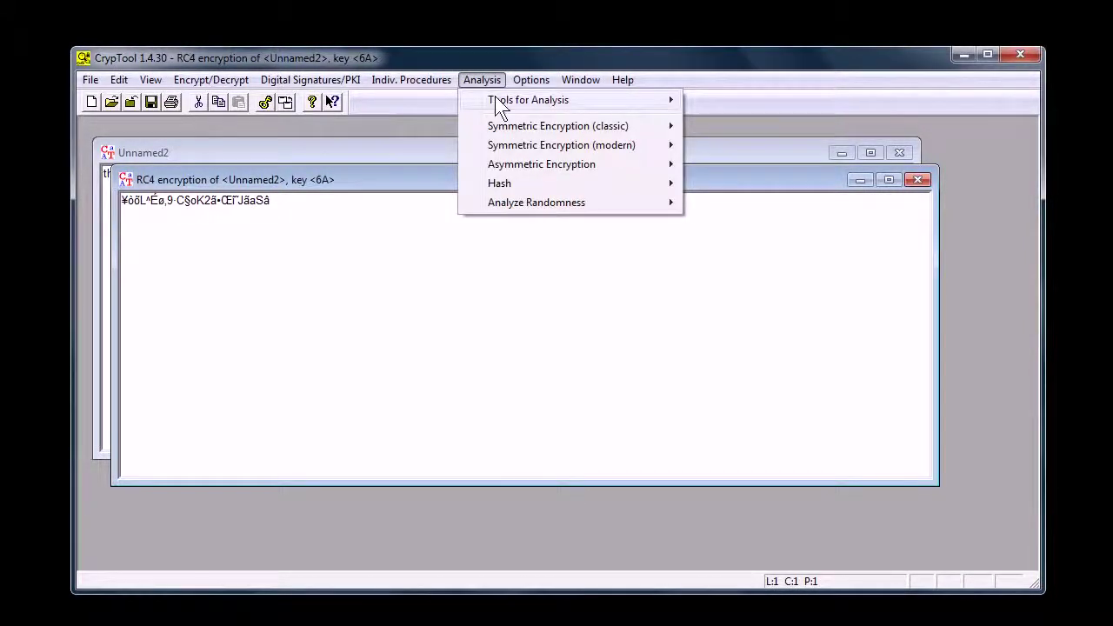
{"action": "mouse_move", "coordinate": [532, 79]}
{"action": "mouse_move", "coordinate": [512, 148]}
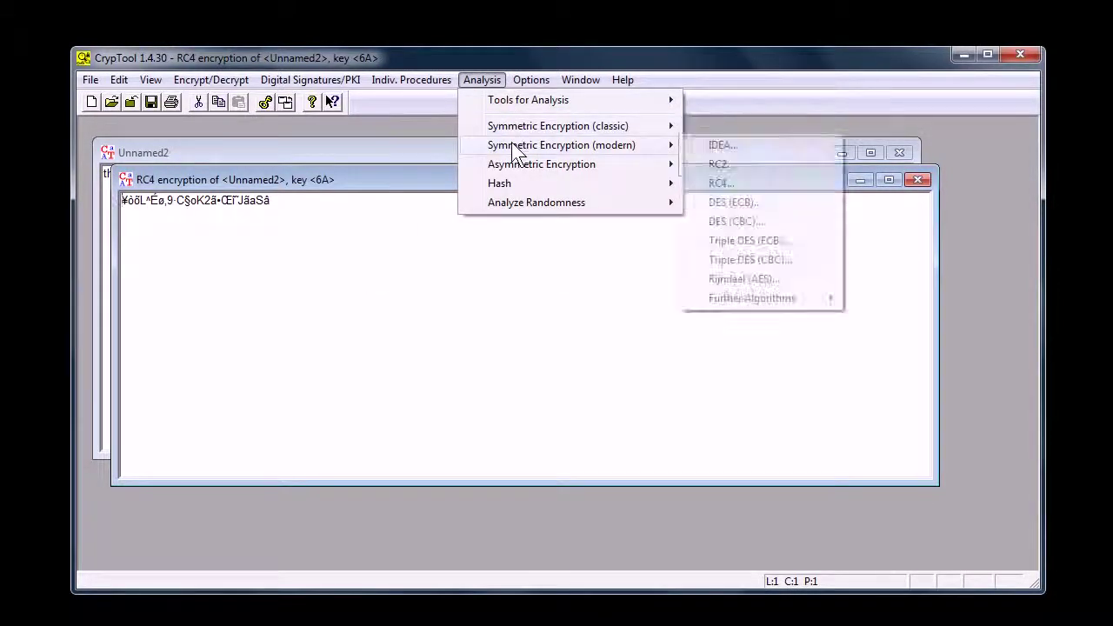
{"action": "left_click", "coordinate": [719, 183]}
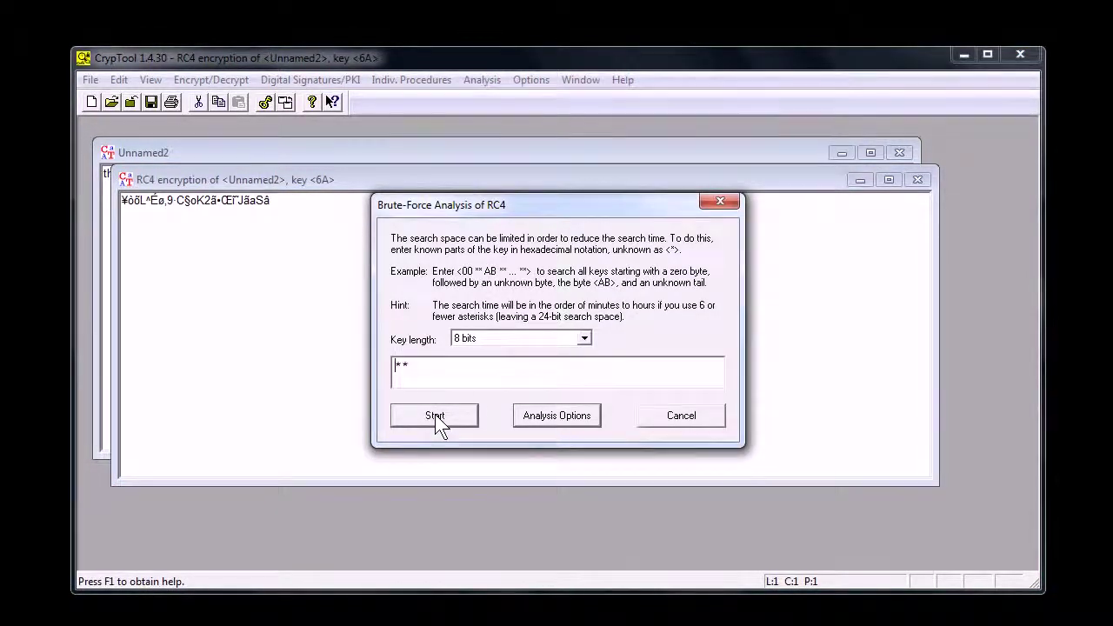
{"action": "left_click", "coordinate": [434, 414]}
{"action": "scroll", "coordinate": [466, 286], "scroll_direction": "down", "scroll_amount": 5}
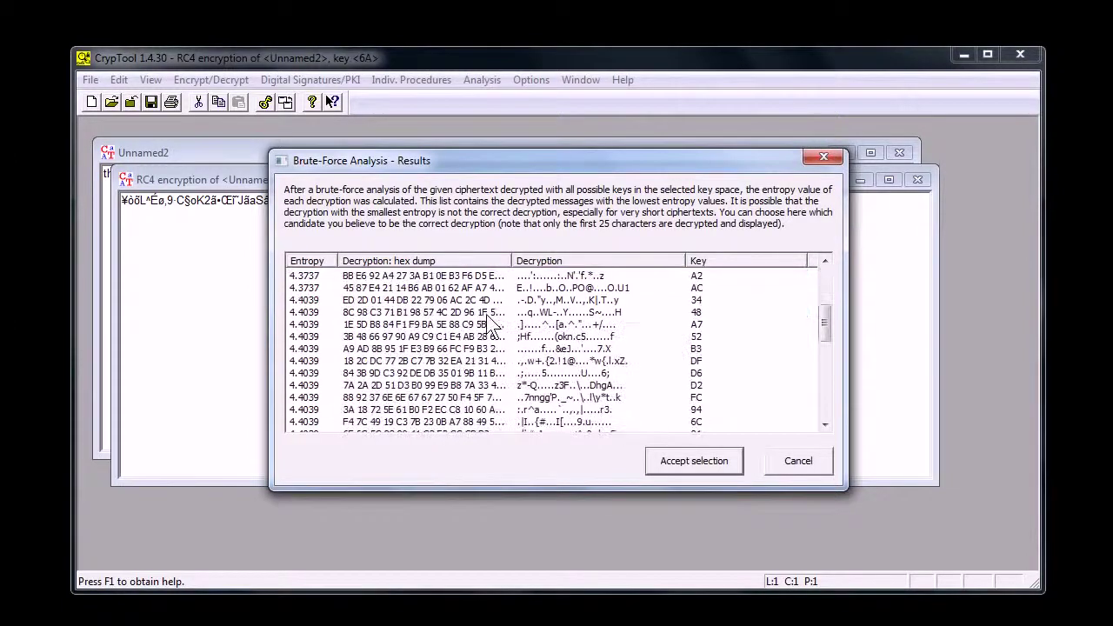
{"action": "scroll", "coordinate": [500, 365], "scroll_direction": "up", "scroll_amount": 5}
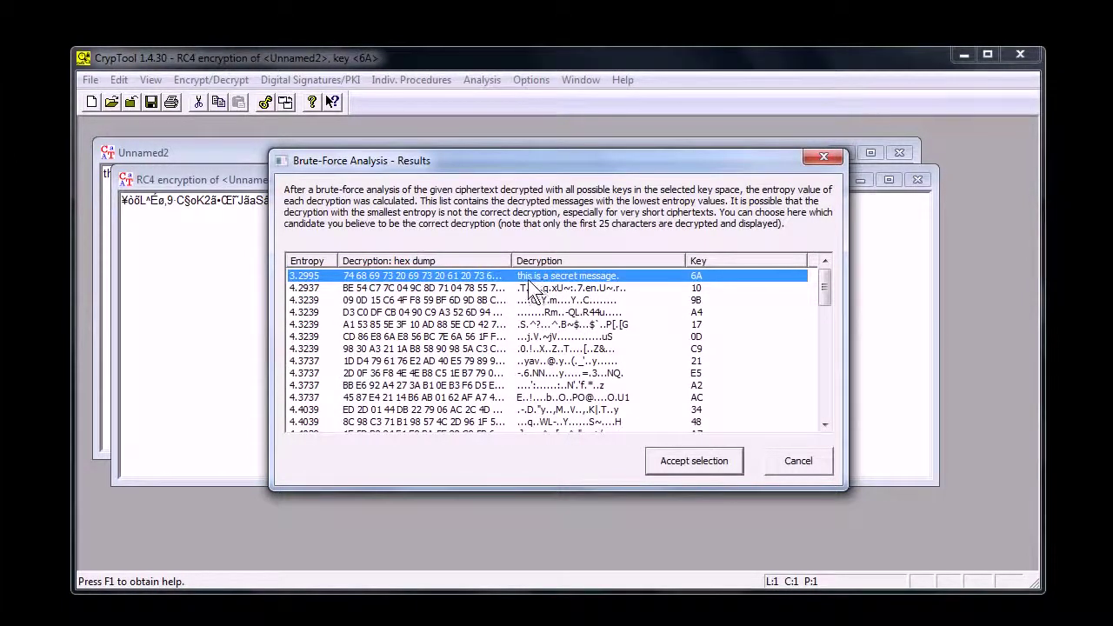
{"action": "left_click", "coordinate": [689, 461]}
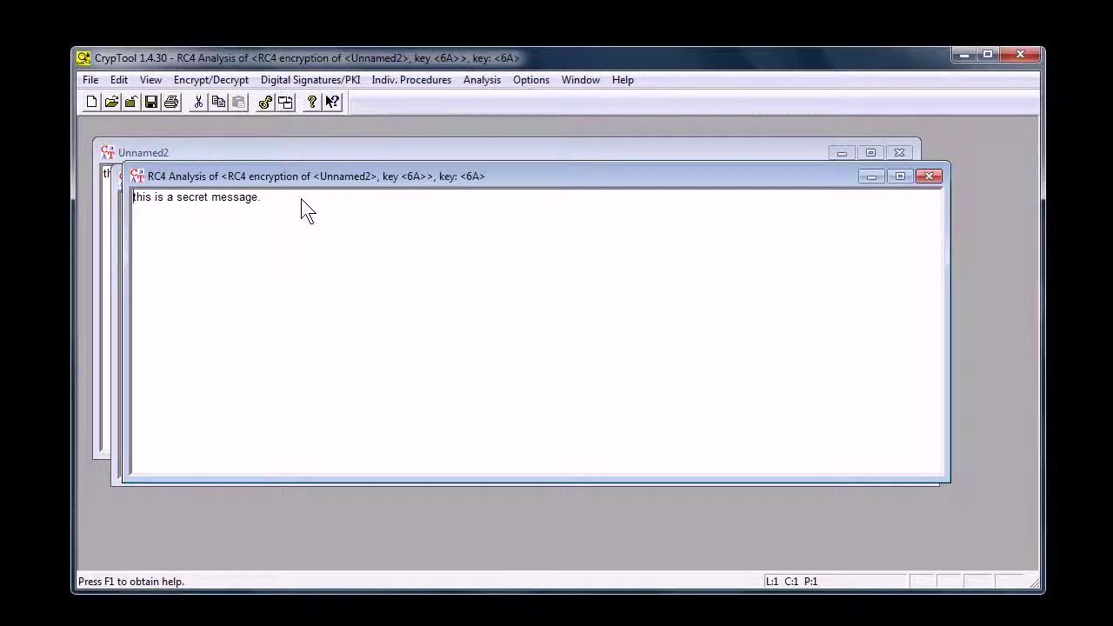
- Close the RC4 Analysis and RC4 ciphertext windows and minimize CrypTool
{"action": "left_click", "coordinate": [928, 177]}
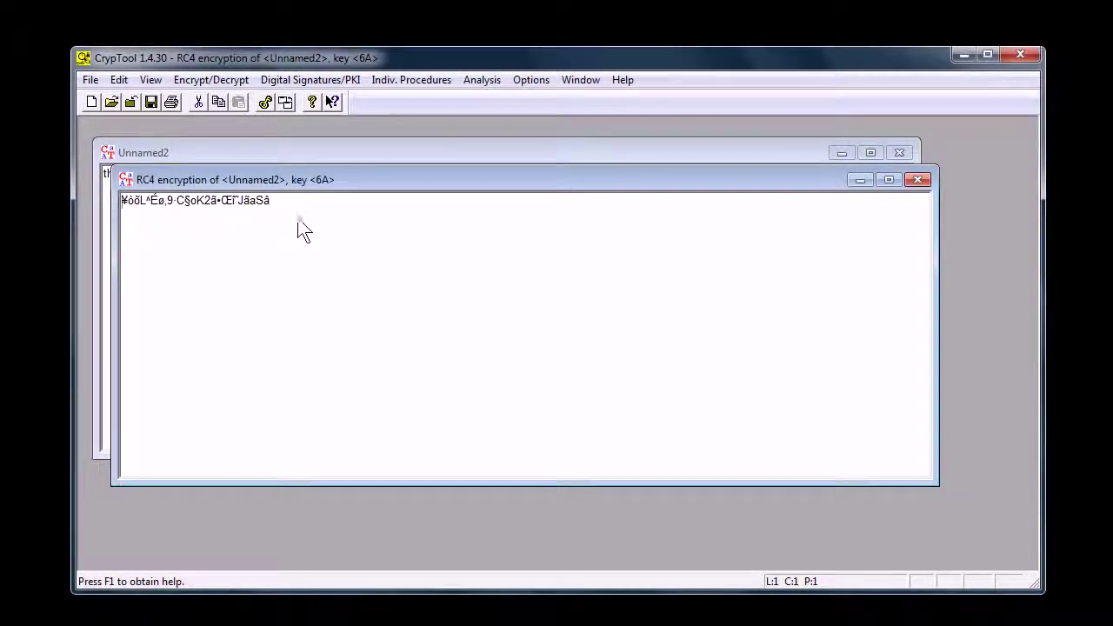
{"action": "left_click", "coordinate": [267, 213]}
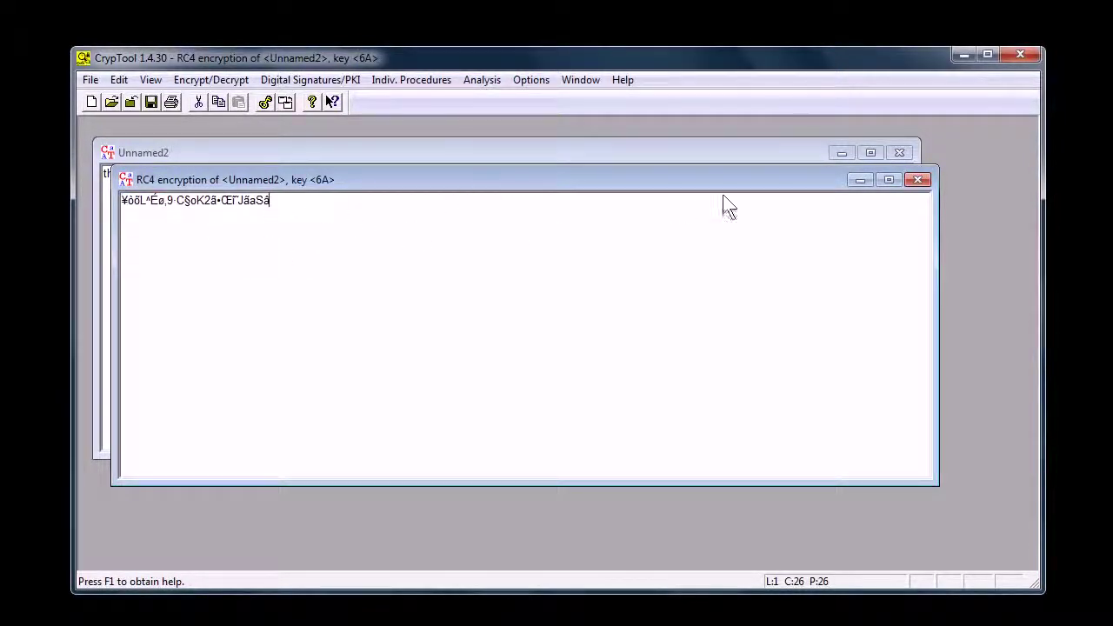
{"action": "left_click", "coordinate": [917, 179]}
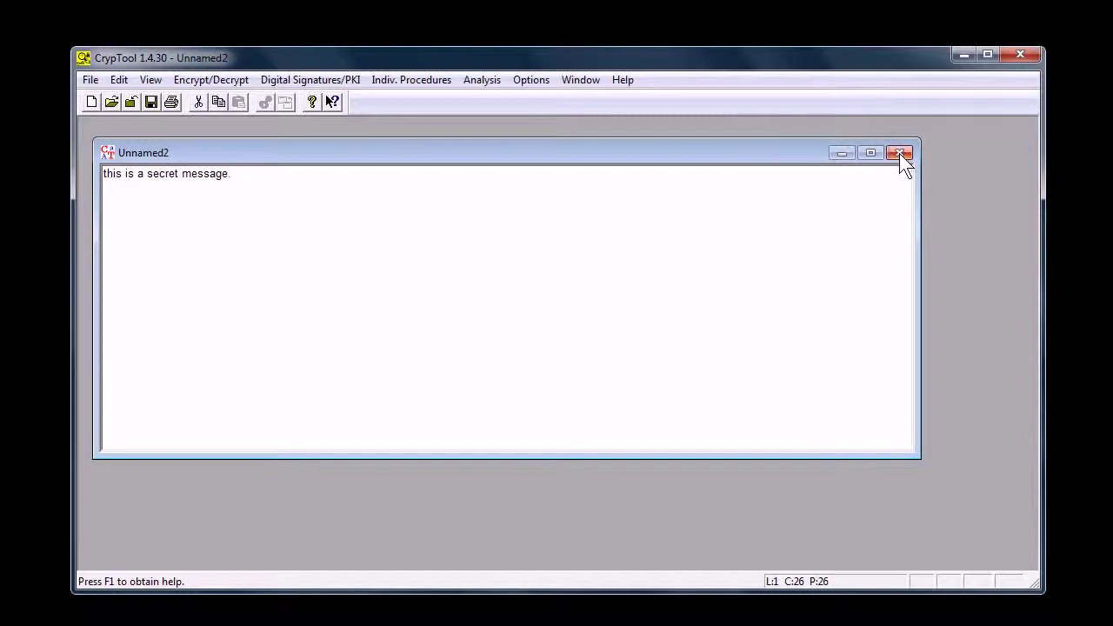
{"action": "left_click", "coordinate": [963, 55]}
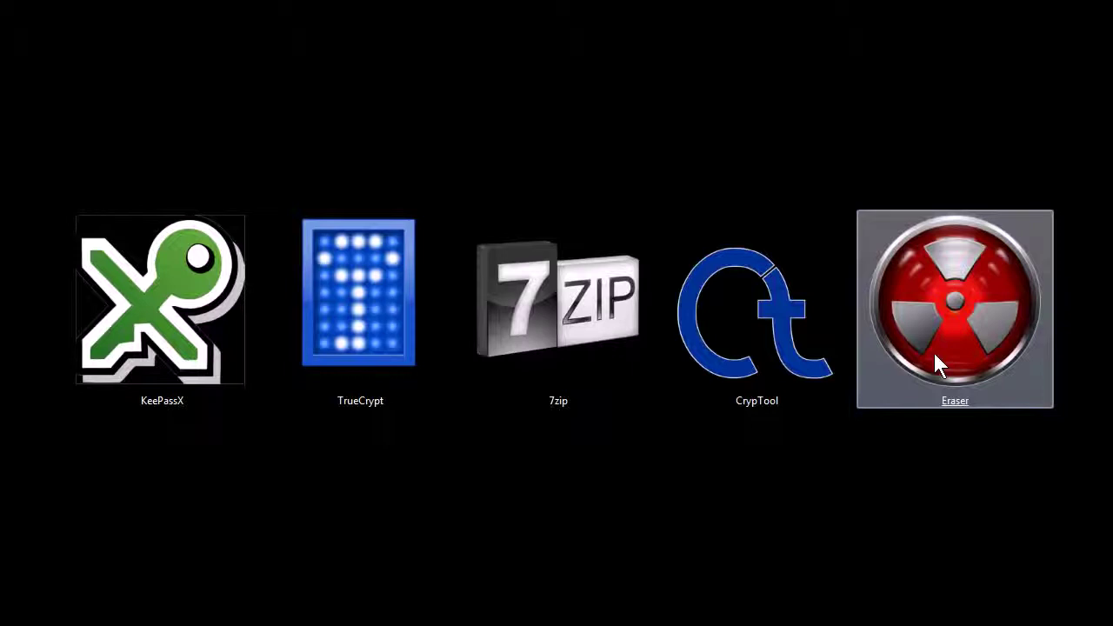
- Launch Eraser and securely erase path3804 from the sandbox2 folder via Eraser > Erase
{"action": "left_click", "coordinate": [909, 353]}
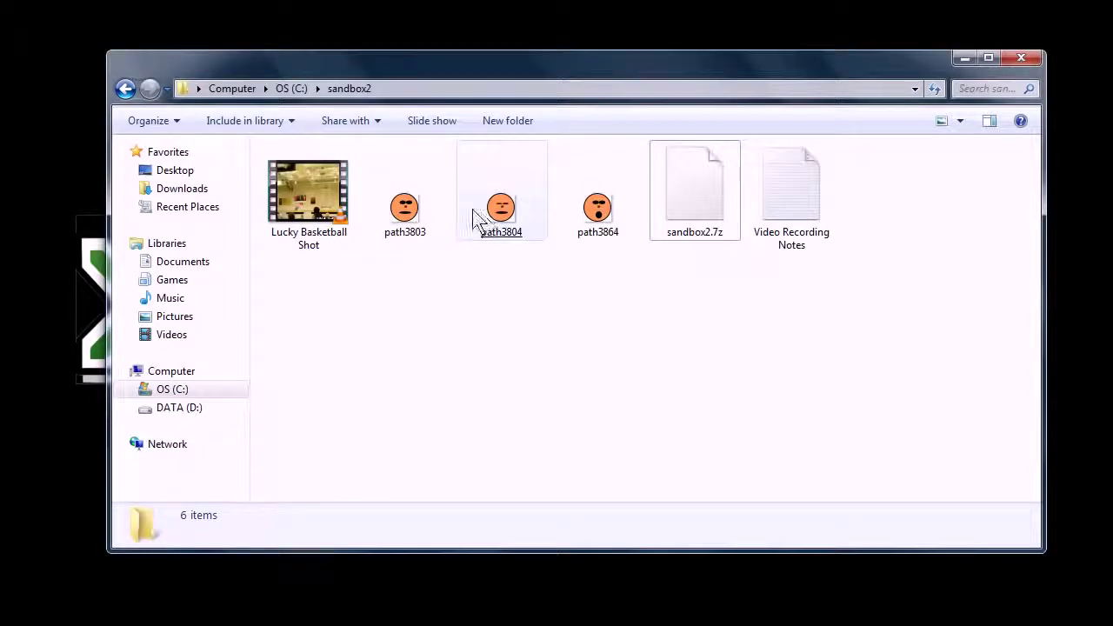
{"action": "left_click", "coordinate": [501, 224]}
{"action": "right_click", "coordinate": [500, 224]}
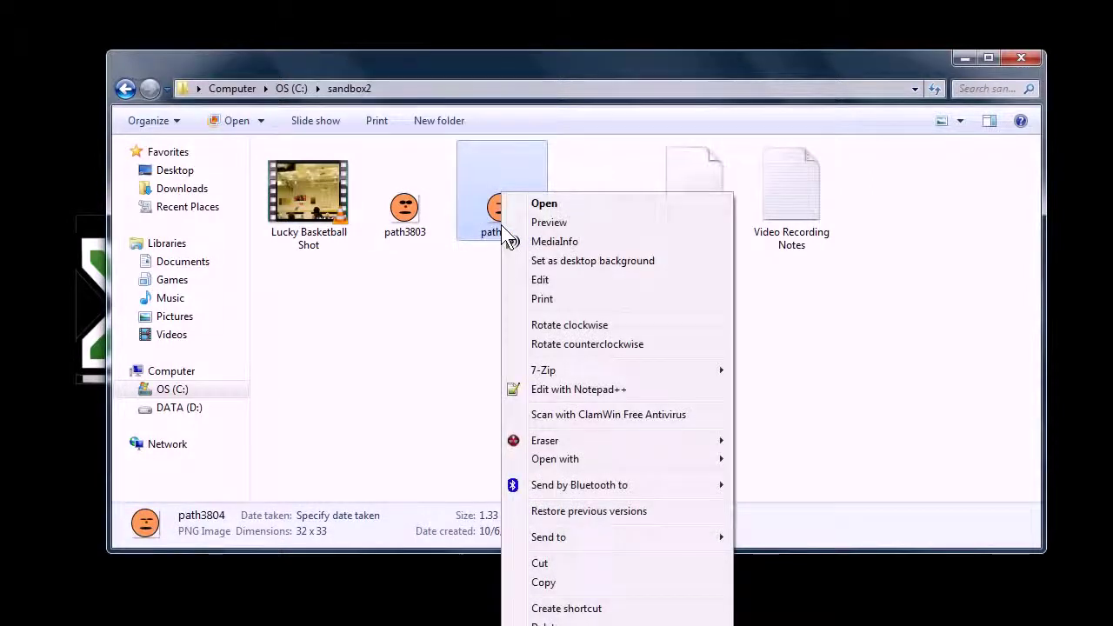
{"action": "mouse_move", "coordinate": [543, 443]}
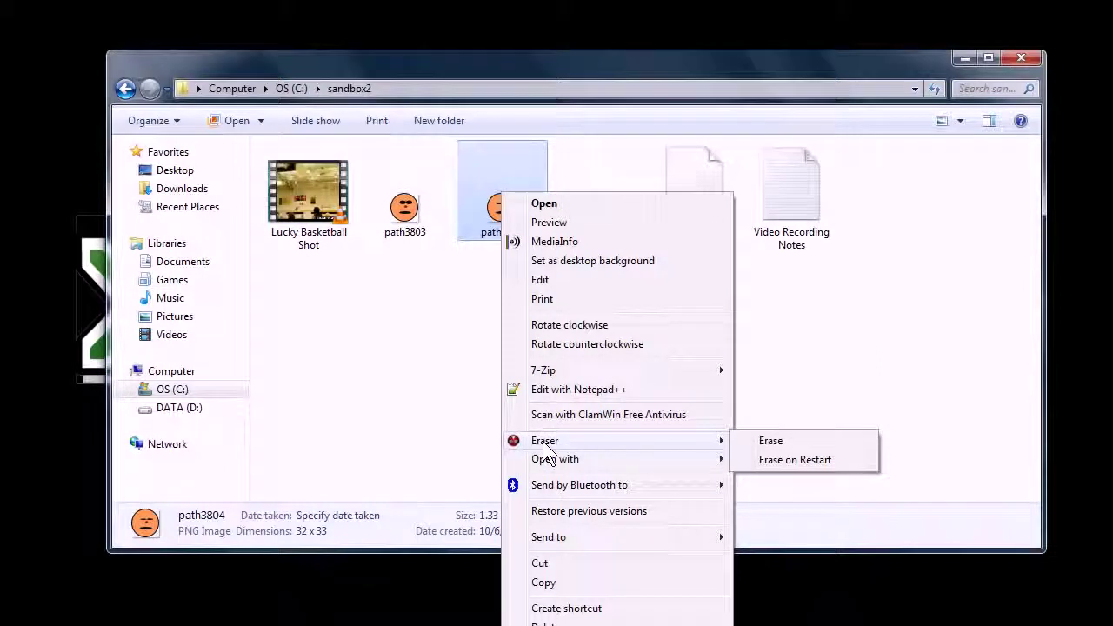
{"action": "left_click", "coordinate": [774, 443]}
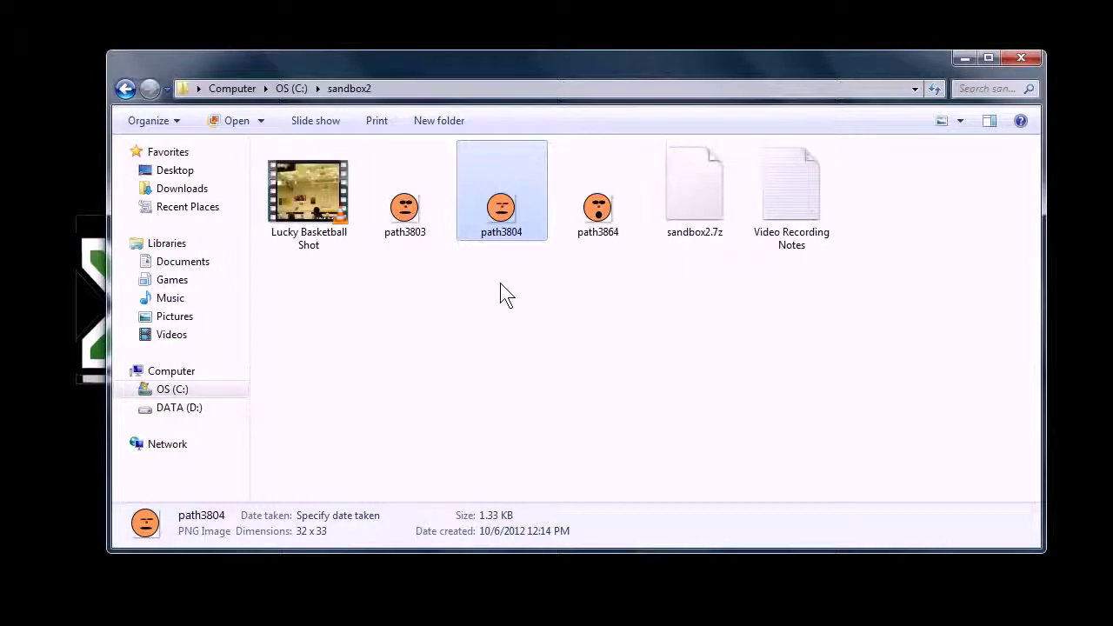
- Minimize the C:\sandbox2 Explorer window to reveal the five tool icons
{"action": "left_click", "coordinate": [963, 59]}
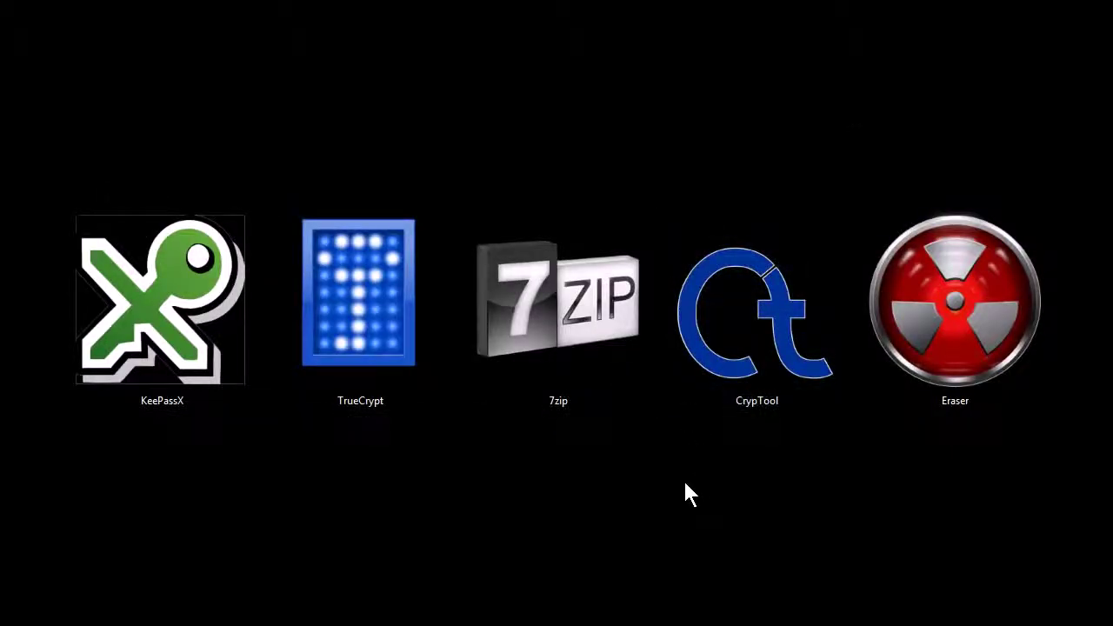